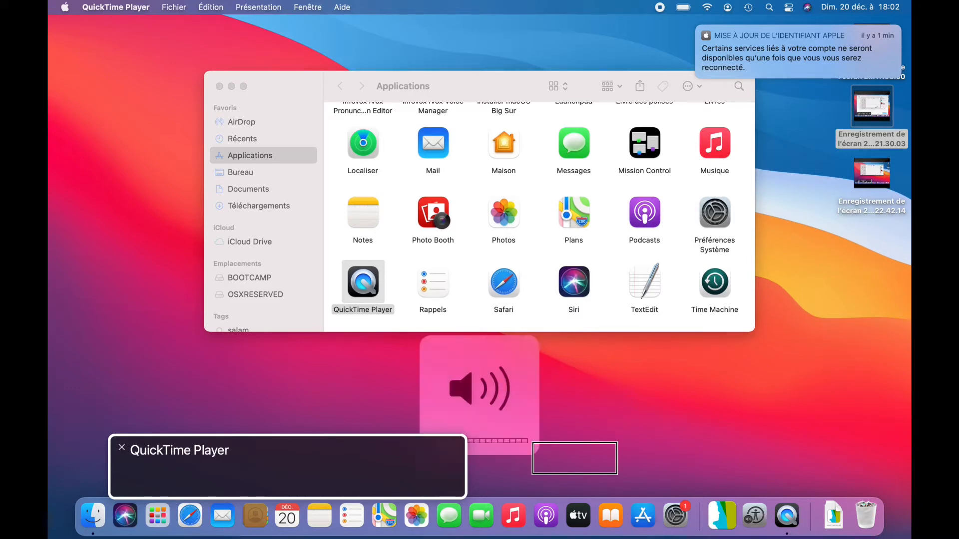
# Switch to the Finder and show the Utilitaires folder in its window
pyautogui.press('super+Tab')
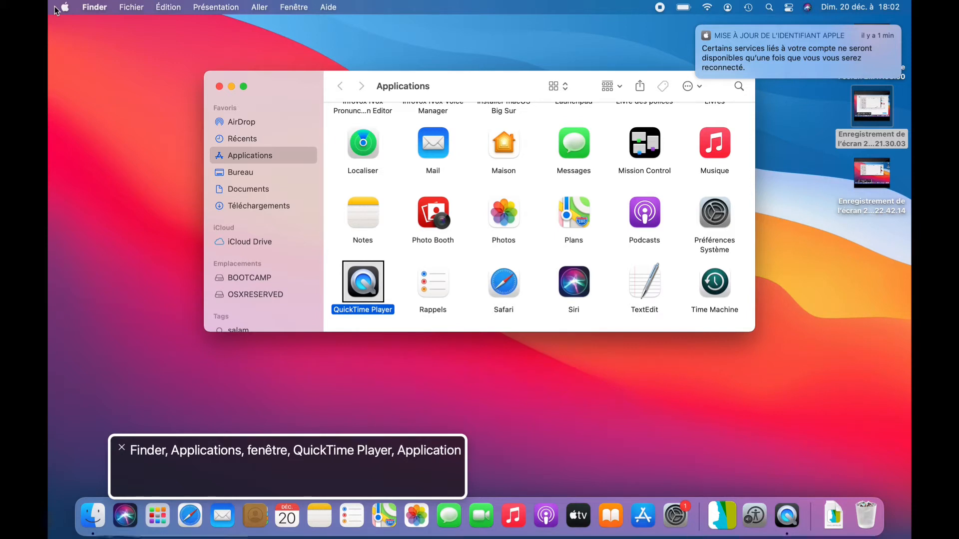
pyautogui.hotkey('ctrl', 'alt', 'n')
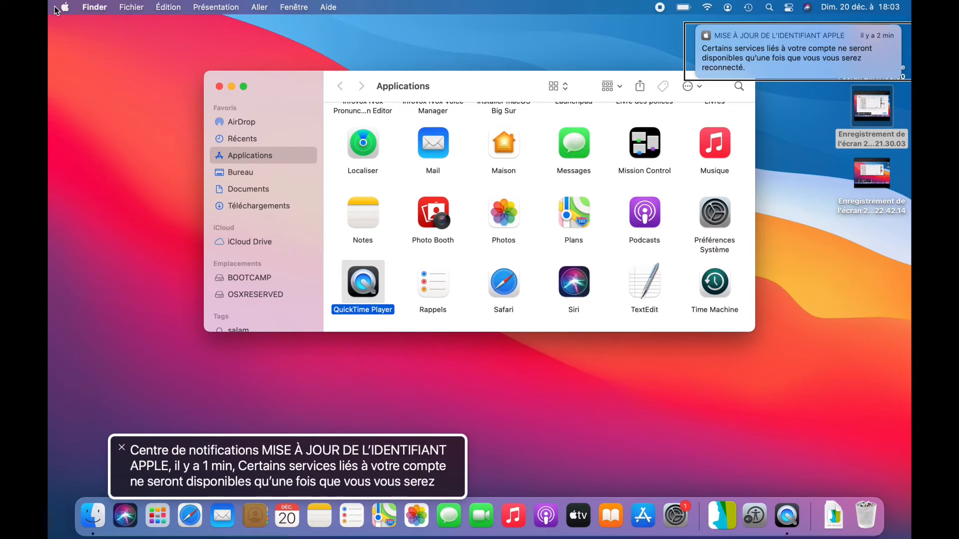
pyautogui.press('super+shift+u')
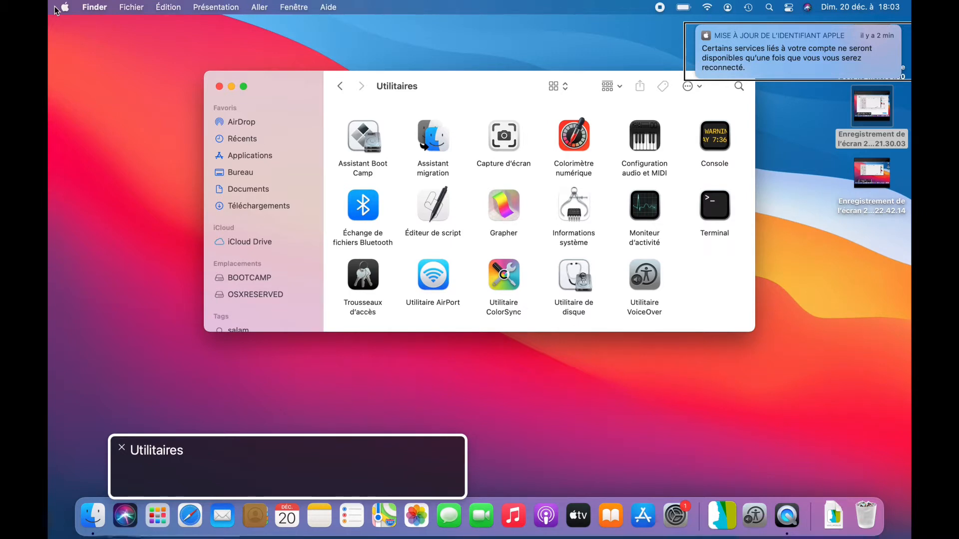
# Read through the title, time and text of the Apple ID update notification with the VoiceOver cursor
pyautogui.hotkey('ctrl', 'alt', 'shift', 'Down')
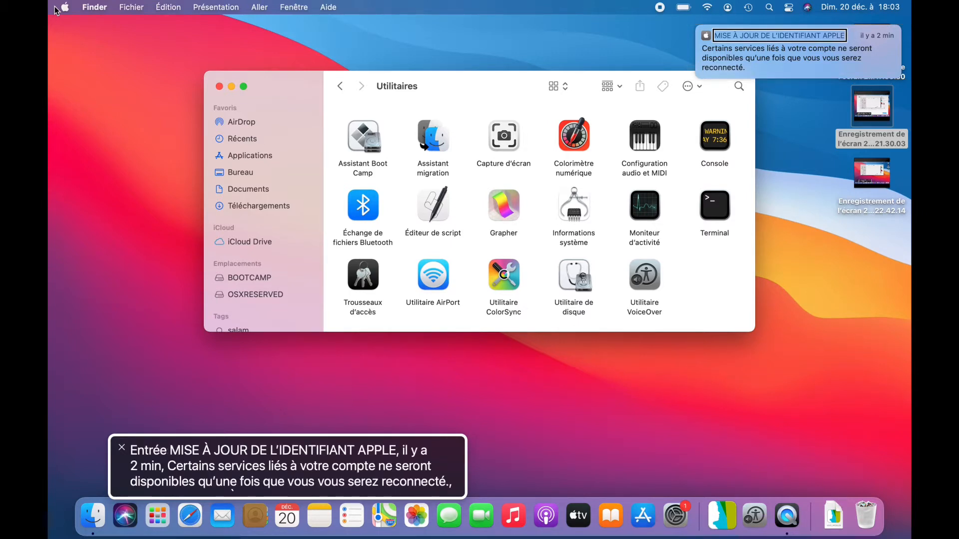
pyautogui.hotkey('ctrl', 'alt', 'Right')
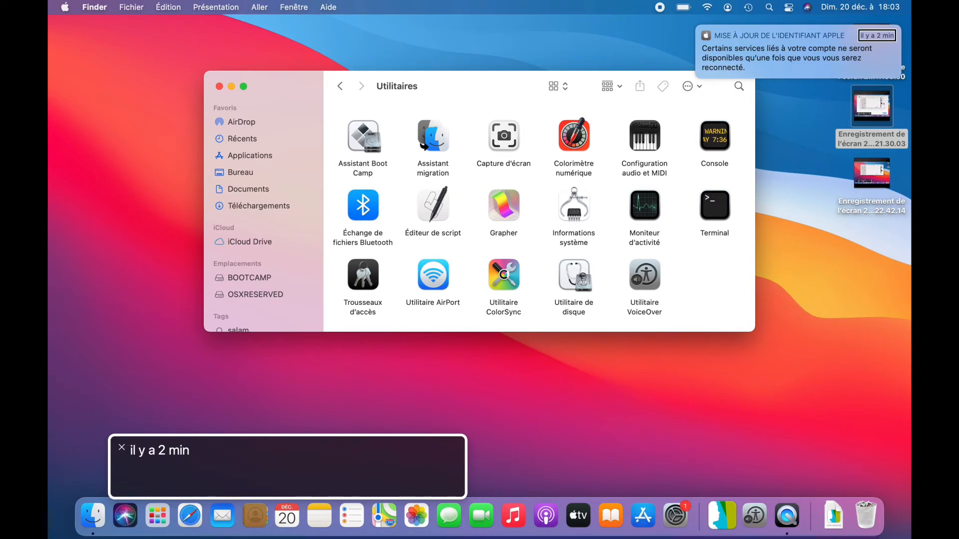
pyautogui.hotkey('ctrl', 'alt', 'Right')
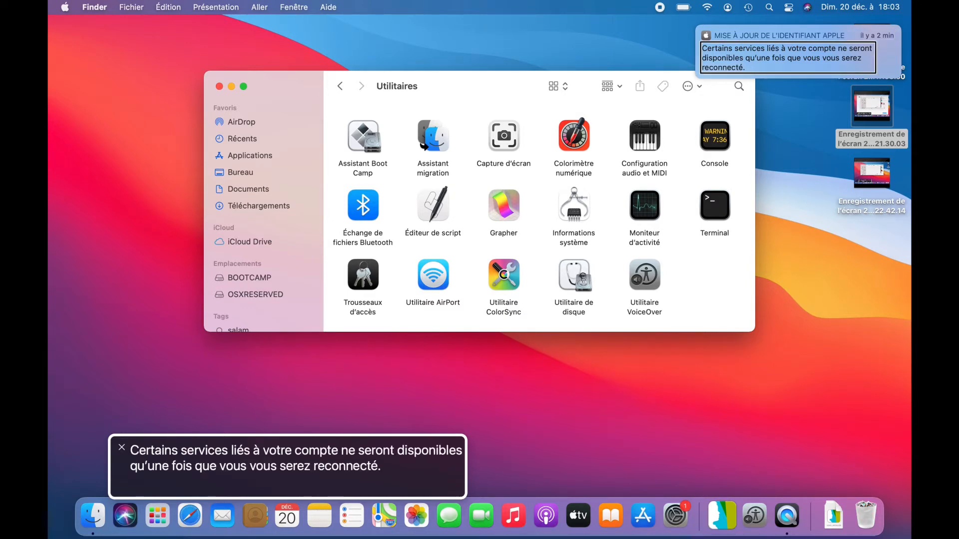
pyautogui.hotkey('ctrl', 'alt', 'Left')
pyautogui.hotkey('ctrl', 'alt', 'Left')
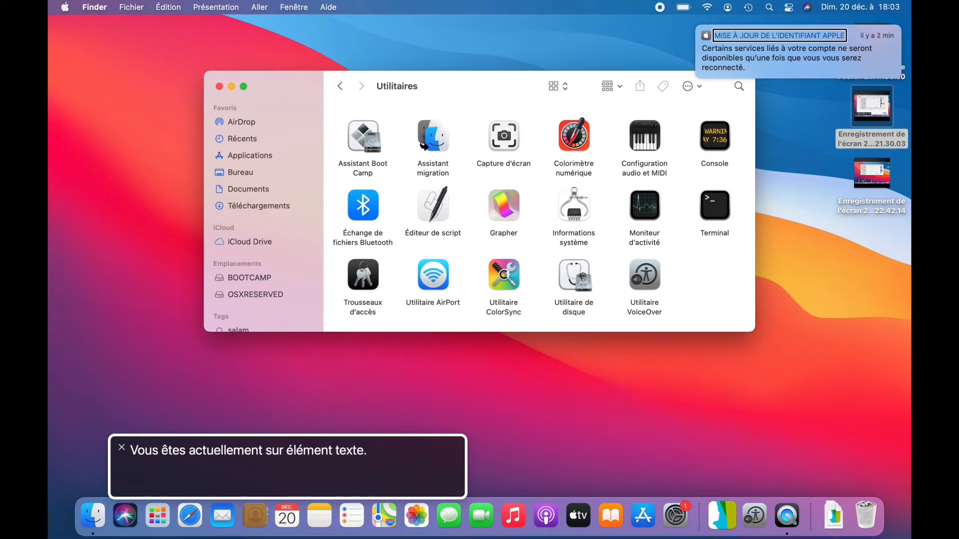
# Return to the Finder's Utilitaires window, select the Utilitaire VoiceOver application and open it
pyautogui.press('super+Tab')
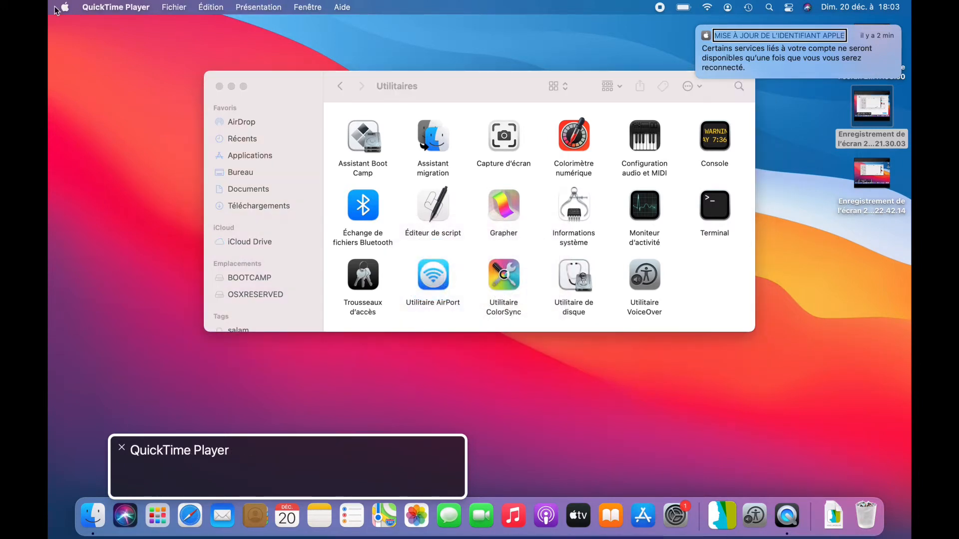
pyautogui.press('super+Tab')
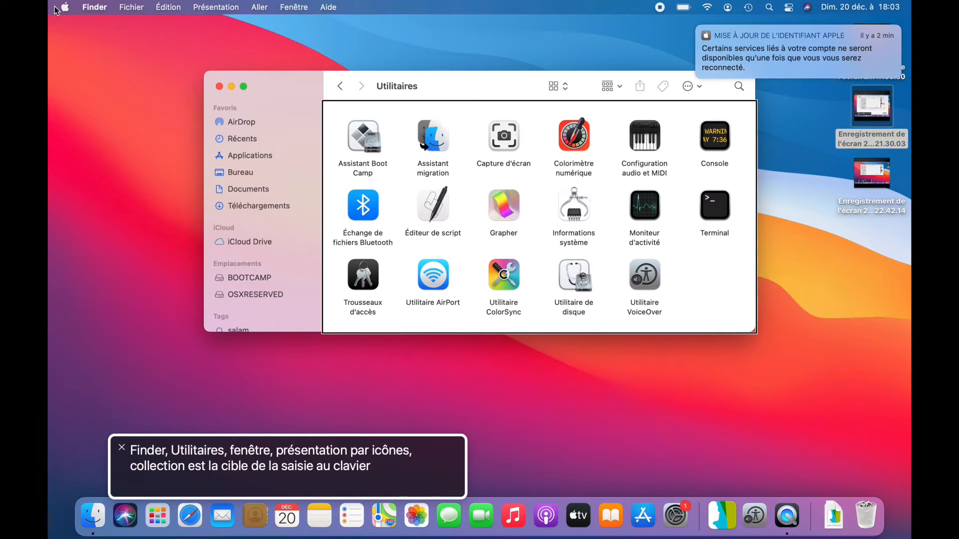
pyautogui.press('Right')
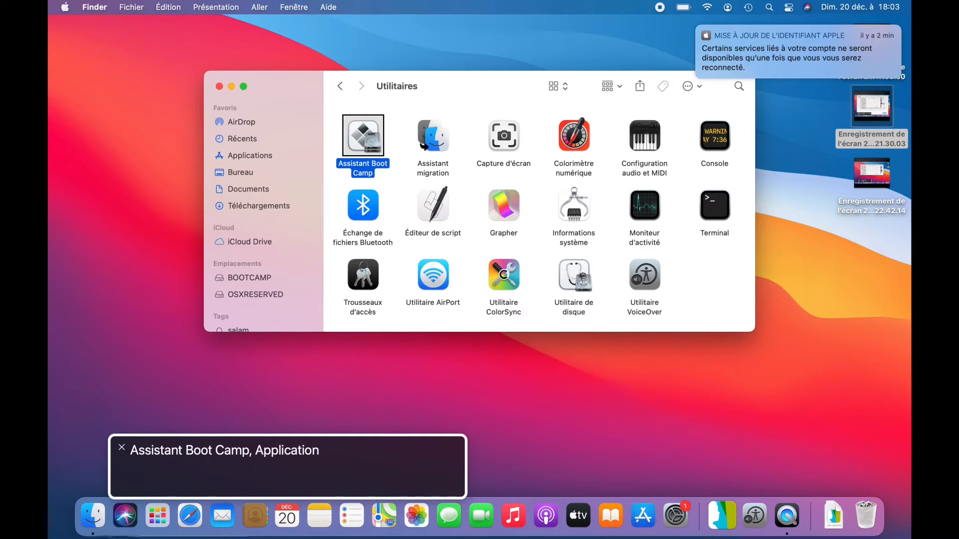
pyautogui.press('u')
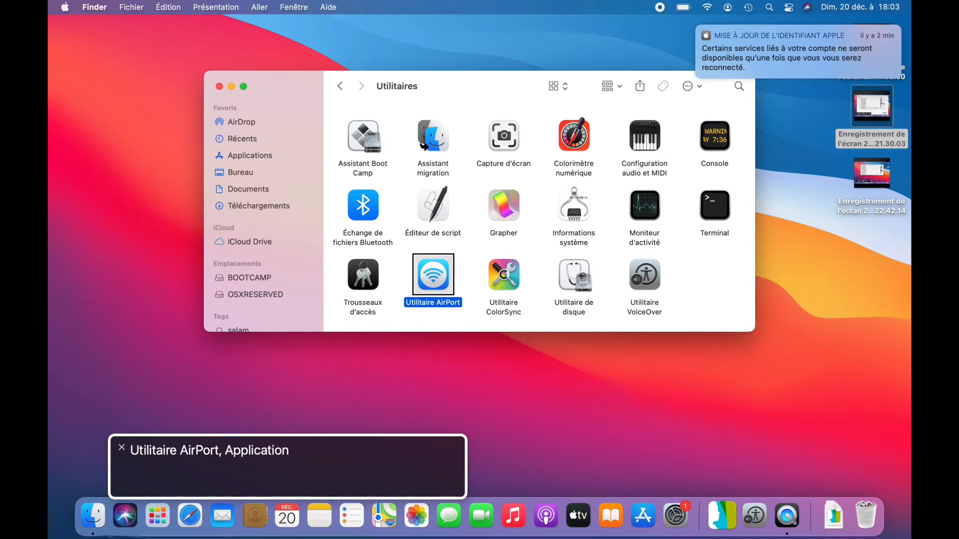
pyautogui.press('Right')
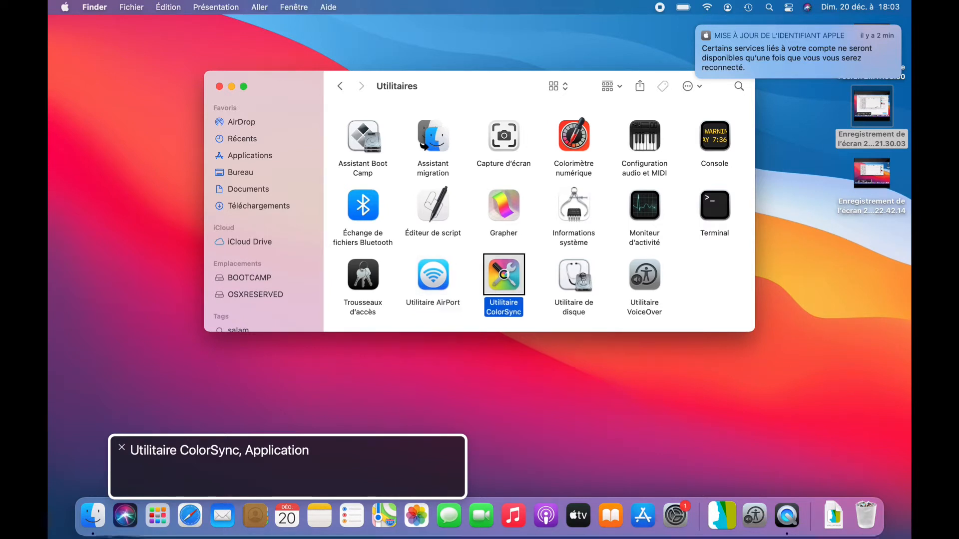
pyautogui.press('Right')
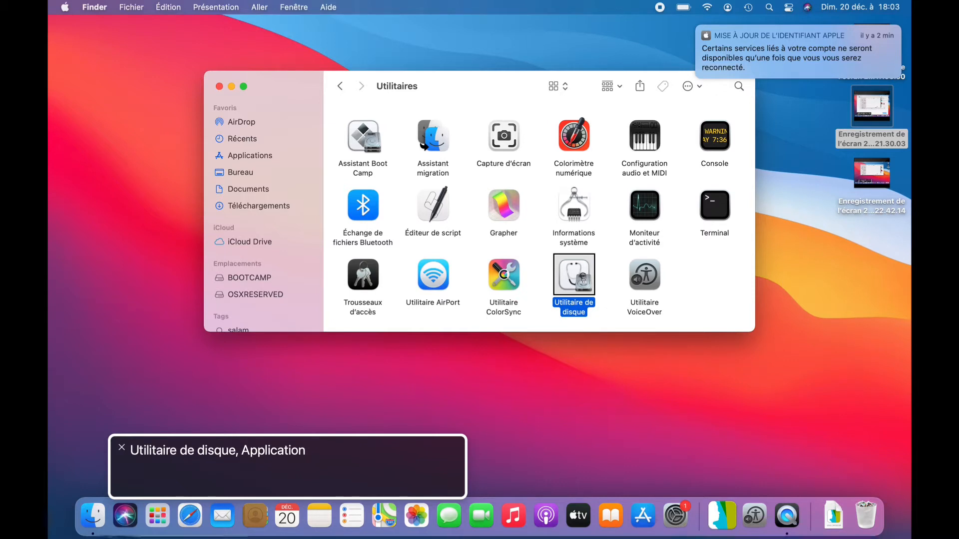
pyautogui.press('Right')
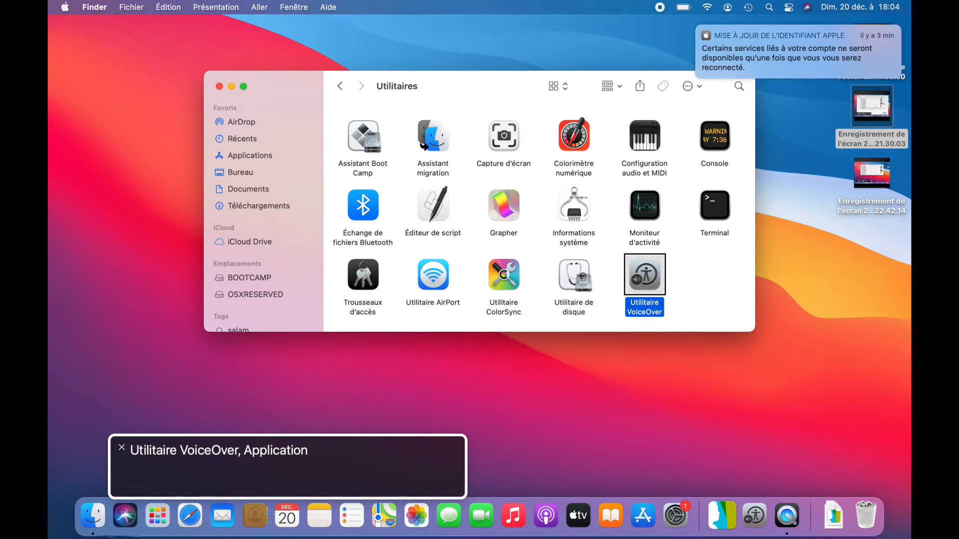
pyautogui.press('super+o')
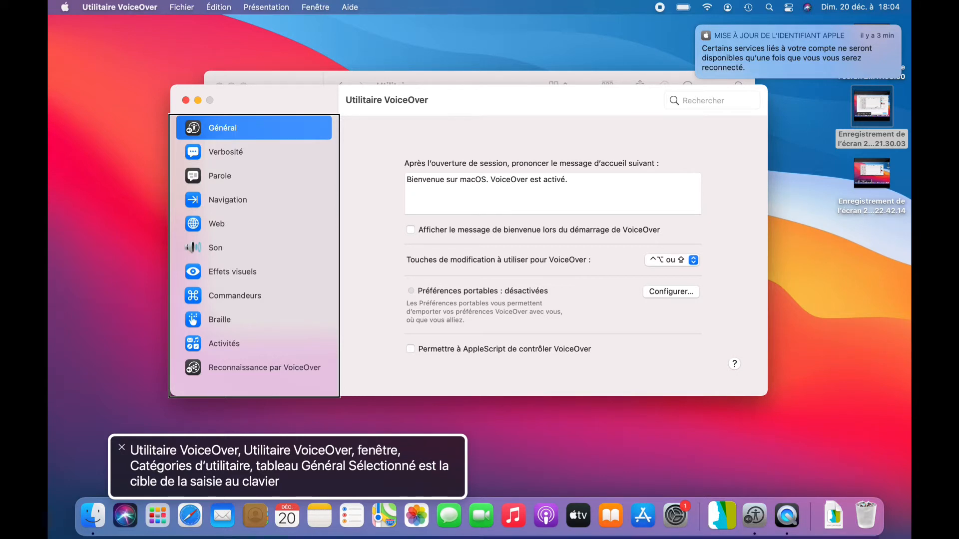
# Try to bring the VoiceOver cursor from the Apple ID notification back to the utility's window, and quit Utilitaire VoiceOver
pyautogui.hotkey('ctrl', 'alt', 'n')
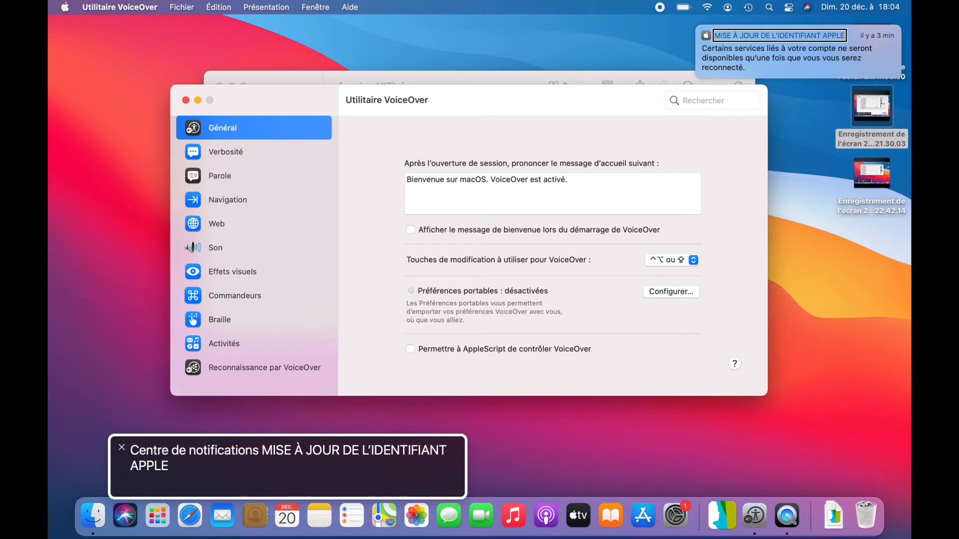
pyautogui.press('super+Tab')
pyautogui.press('super+Tab')
pyautogui.press('super+Tab')
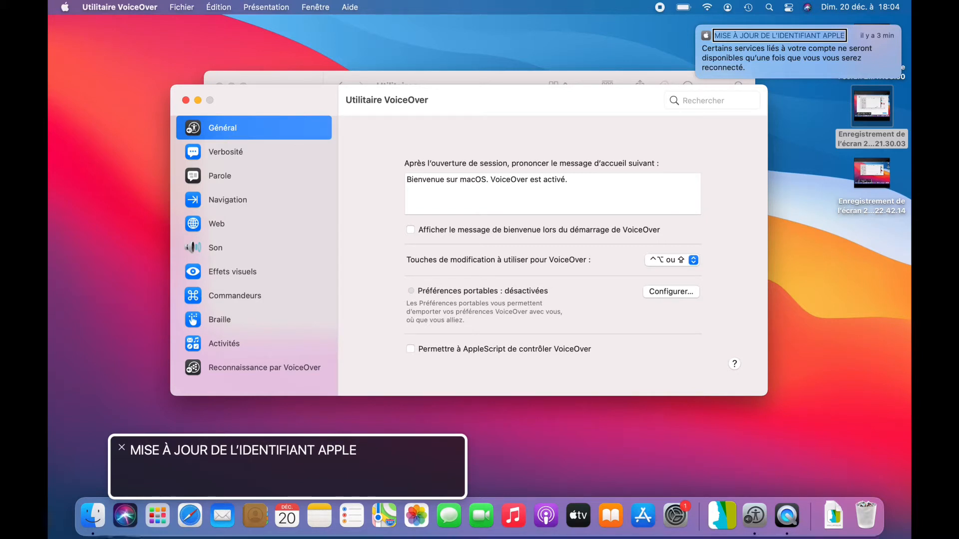
pyautogui.press('Tab')
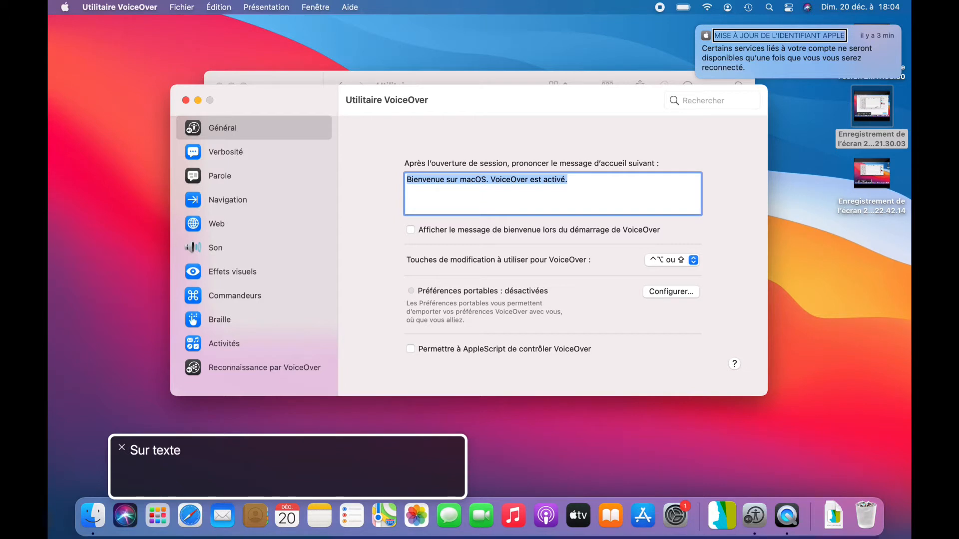
pyautogui.hotkey('ctrl', 'alt', 'Right')
pyautogui.hotkey('ctrl', 'alt', 'Right')
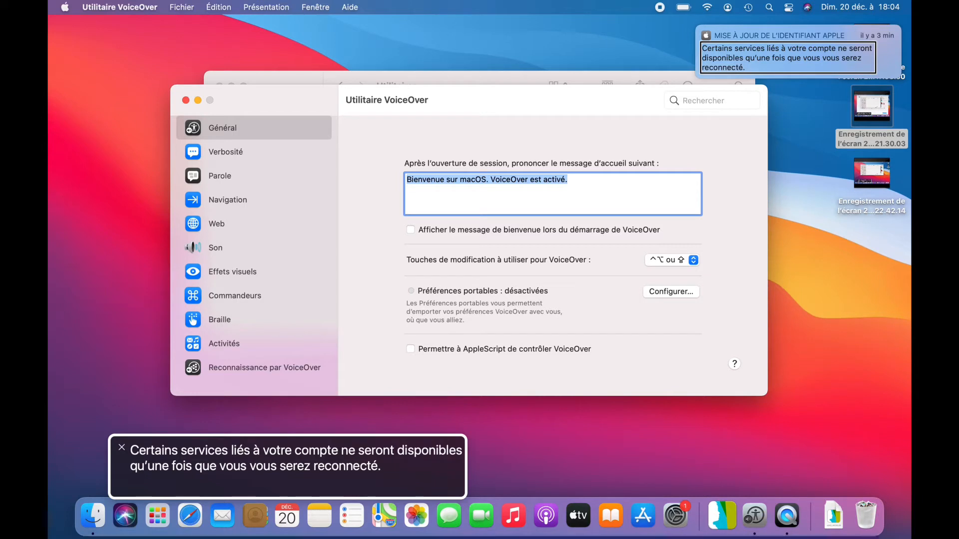
pyautogui.hotkey('ctrl', 'alt', 'Left')
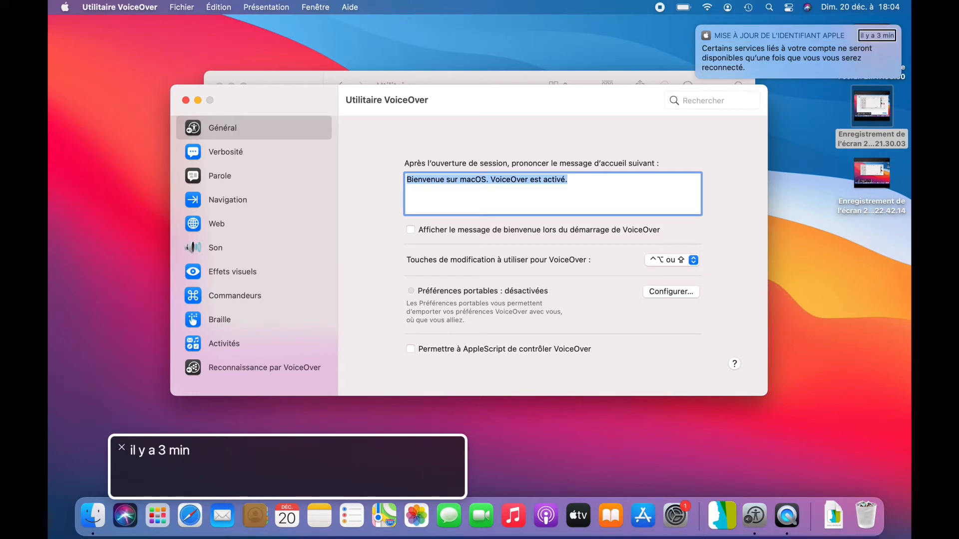
pyautogui.hotkey('ctrl', 'alt', 'Left')
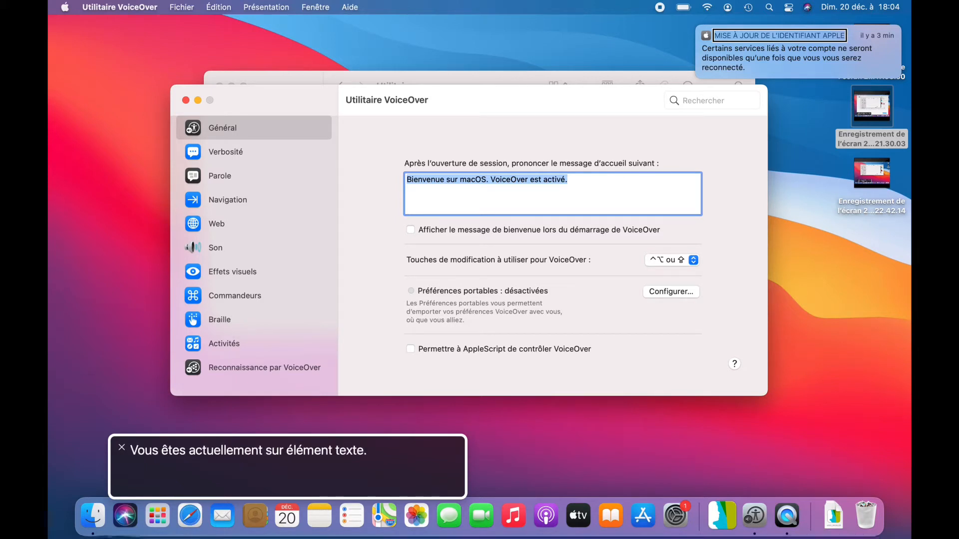
pyautogui.press('super+q')
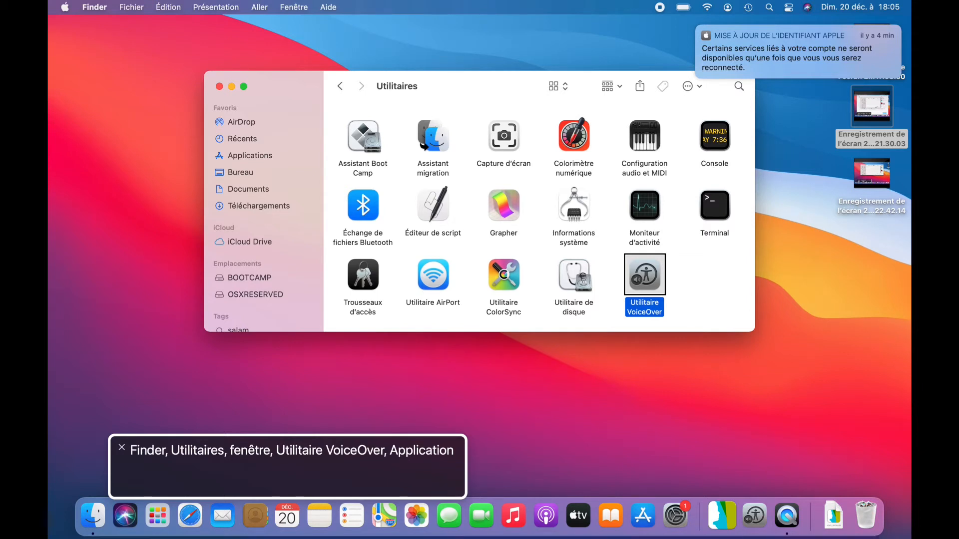
# Reopen Utilitaire VoiceOver from the Utilitaires folder
pyautogui.click(574, 275)
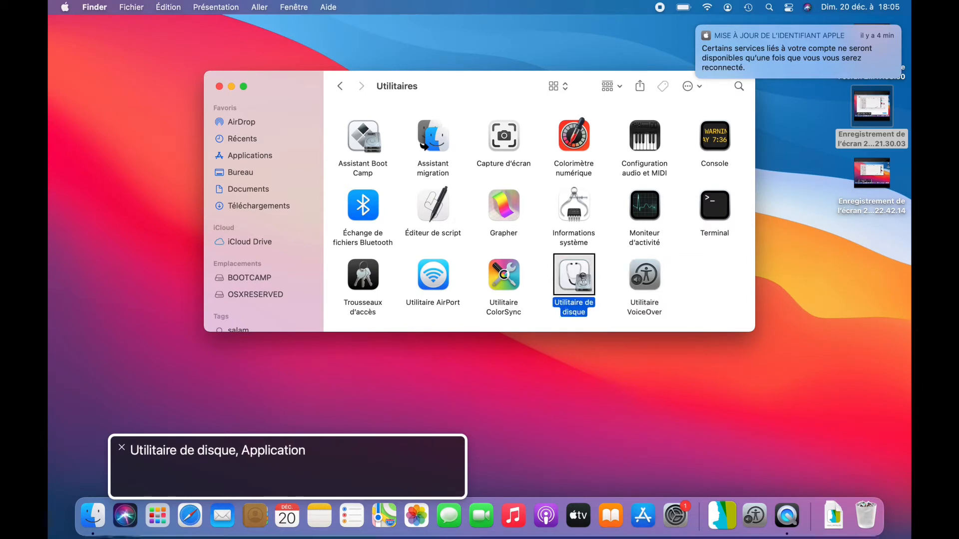
pyautogui.click(644, 275)
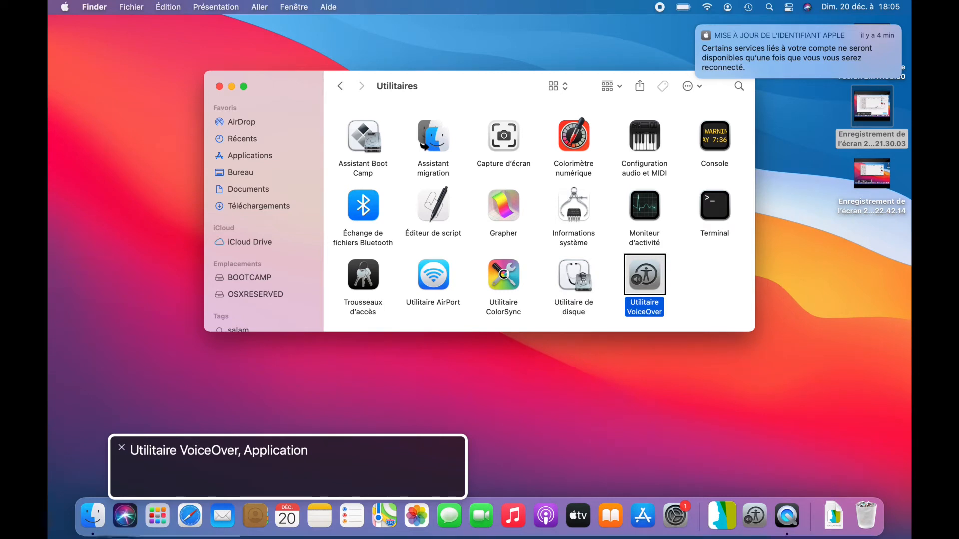
pyautogui.press('super+o')
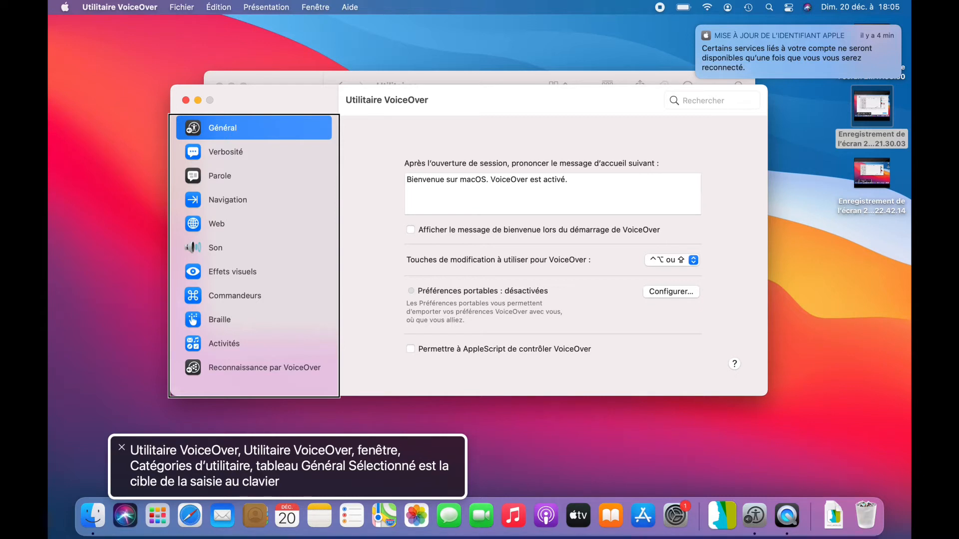
# Place the VoiceOver cursor on the utility's categories table and start interacting with it
pyautogui.hotkey('ctrl', 'alt', 'Right')
pyautogui.hotkey('ctrl', 'alt', 'Left')
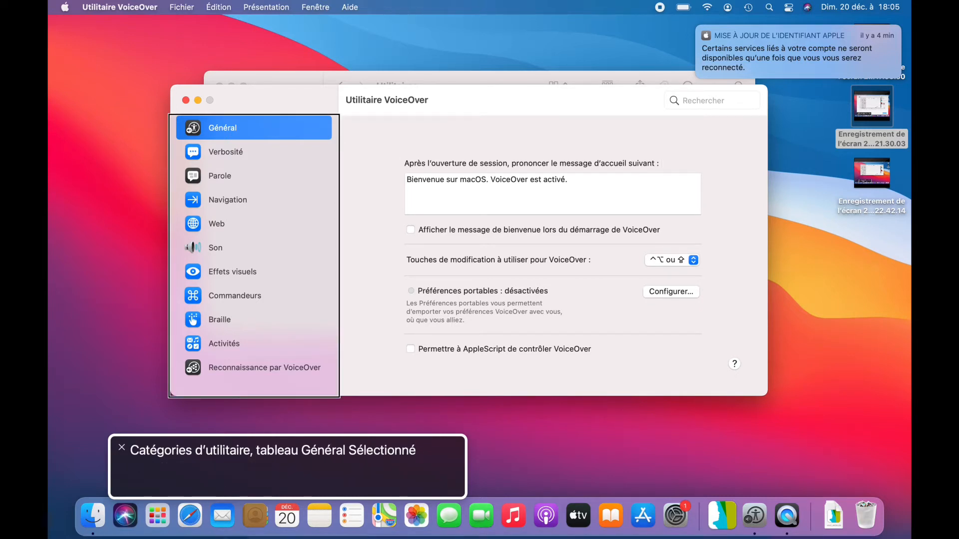
pyautogui.hotkey('ctrl', 'alt', 'Left')
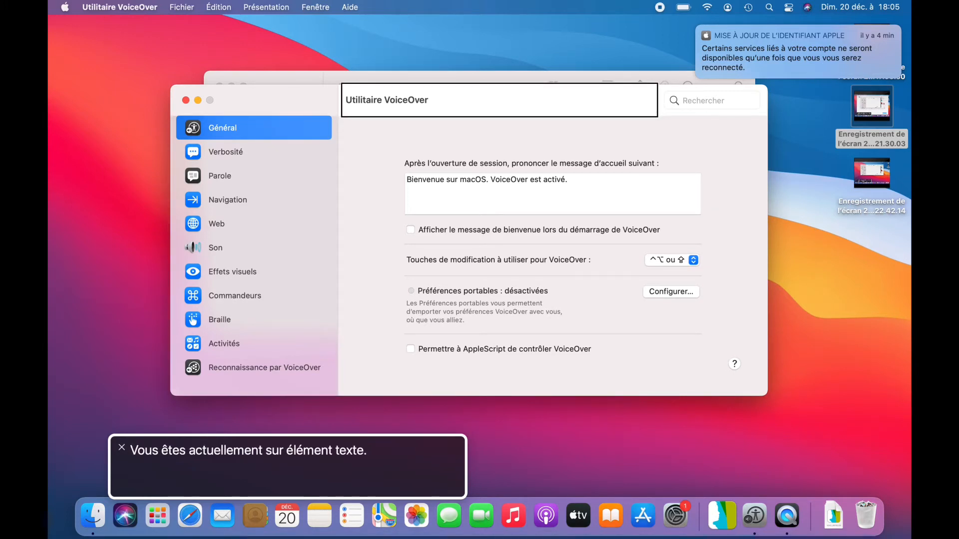
pyautogui.hotkey('ctrl', 'alt', 'shift', 'Up')
pyautogui.hotkey('ctrl', 'alt', 'shift', 'Down')
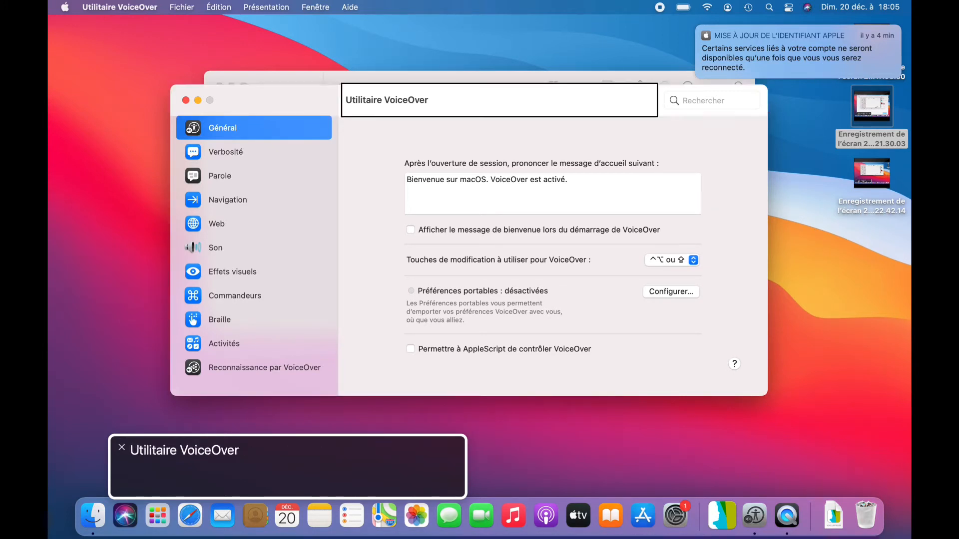
pyautogui.hotkey('ctrl', 'alt', 'Right')
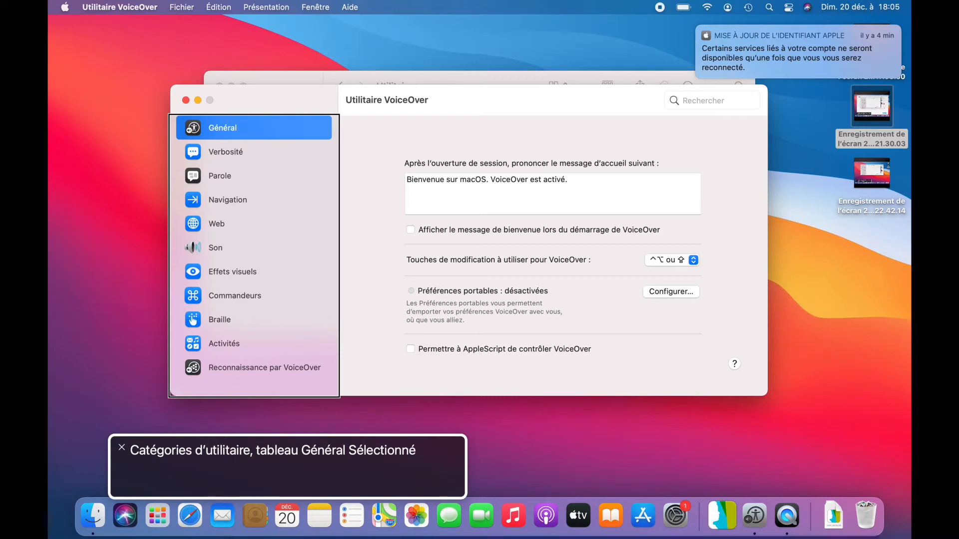
pyautogui.hotkey('ctrl', 'alt', 'shift', 'Down')
# Browse the settings categories from Verbosité through Parole, Web and Commandeurs to Reconnaissance par VoiceOver
pyautogui.press('Down')
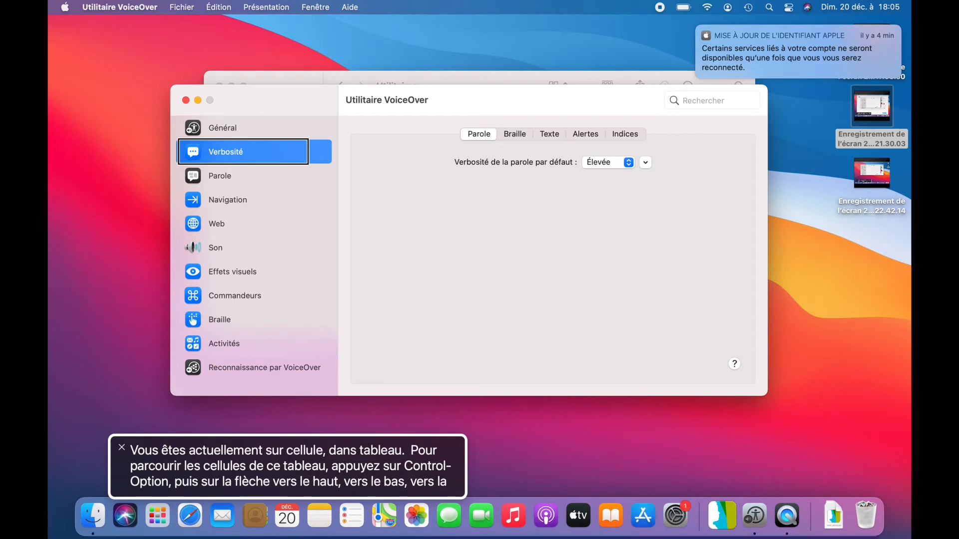
pyautogui.press('Down')
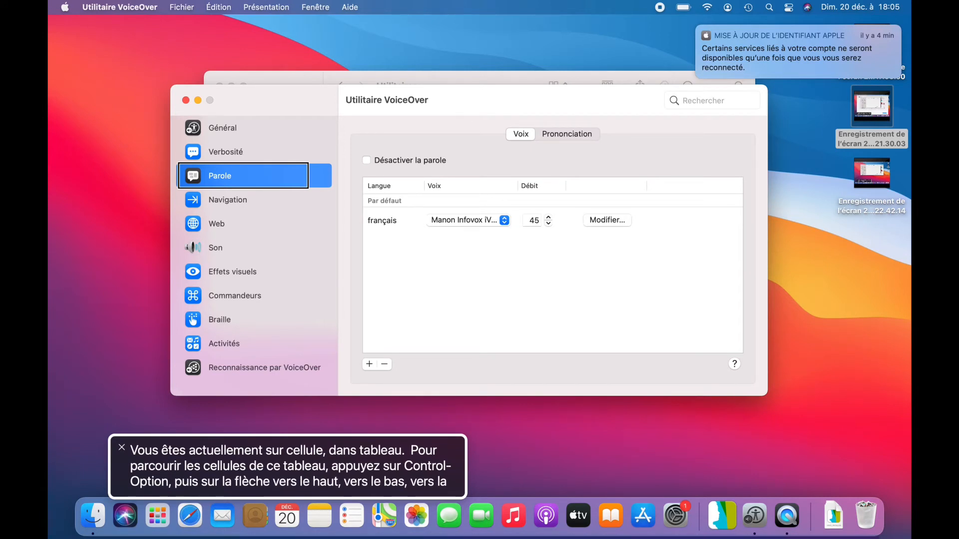
pyautogui.press('Down')
pyautogui.press('Down')
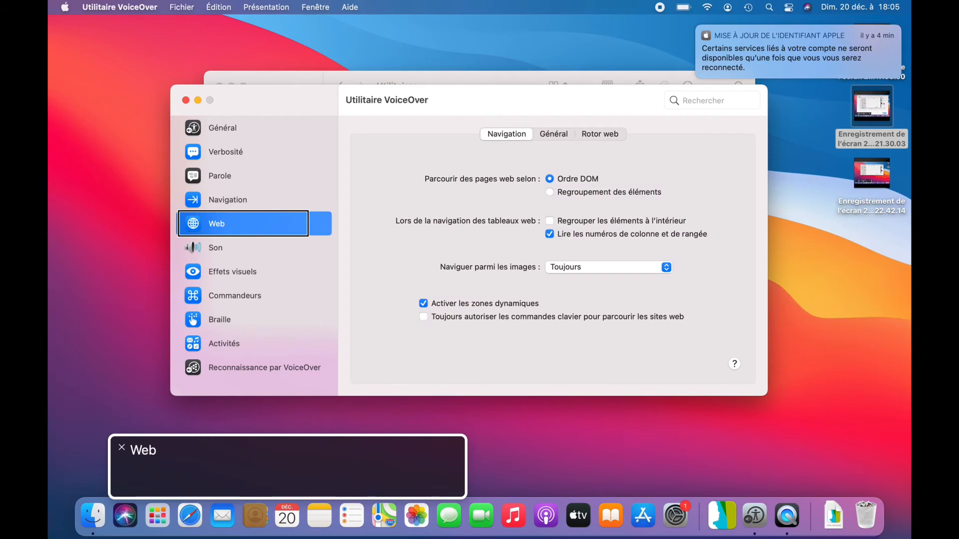
pyautogui.press('Down')
pyautogui.press('Down')
pyautogui.press('Down')
pyautogui.press('Down')
pyautogui.press('Down')
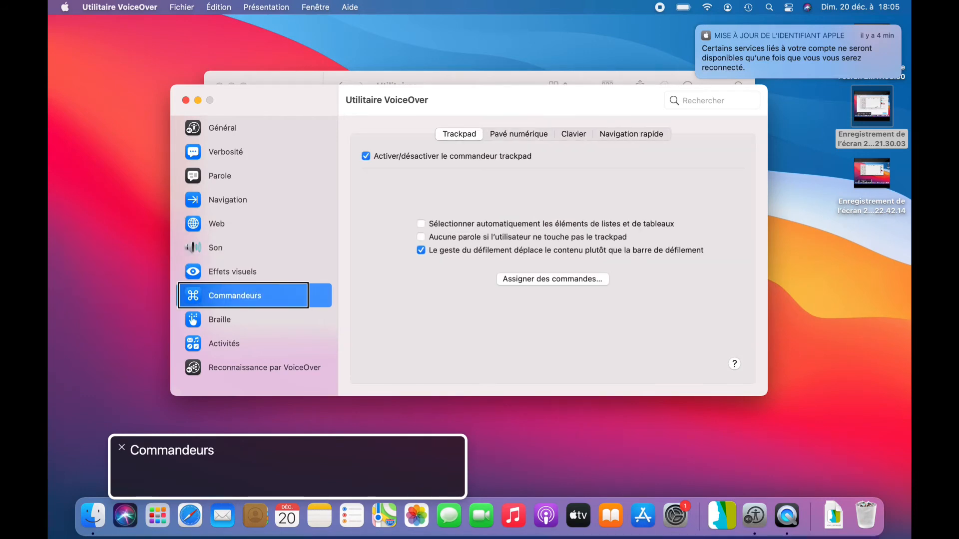
pyautogui.press('Down')
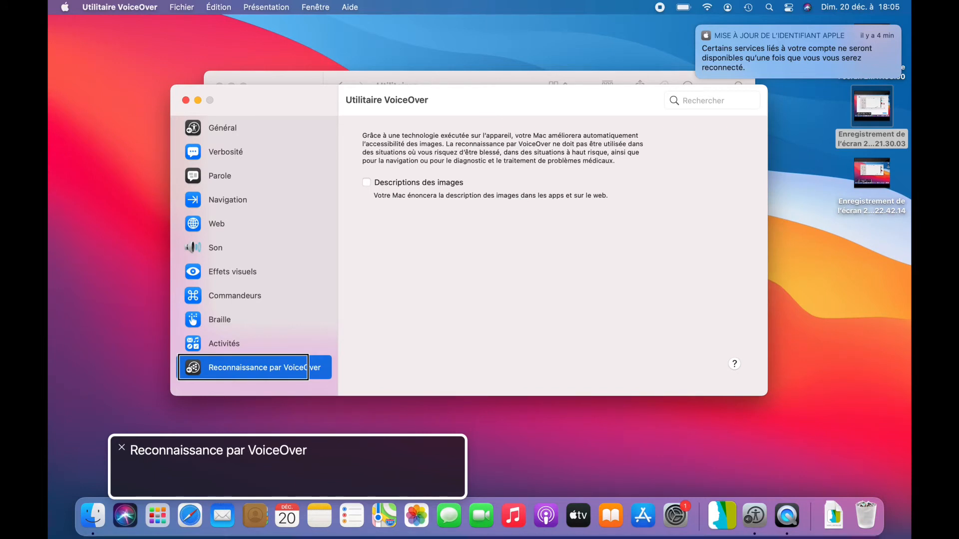
# Go back up the categories table and select the Commandeurs category
pyautogui.press('Up')
pyautogui.press('Up')
pyautogui.press('Up')
pyautogui.press('Up')
pyautogui.press('Up')
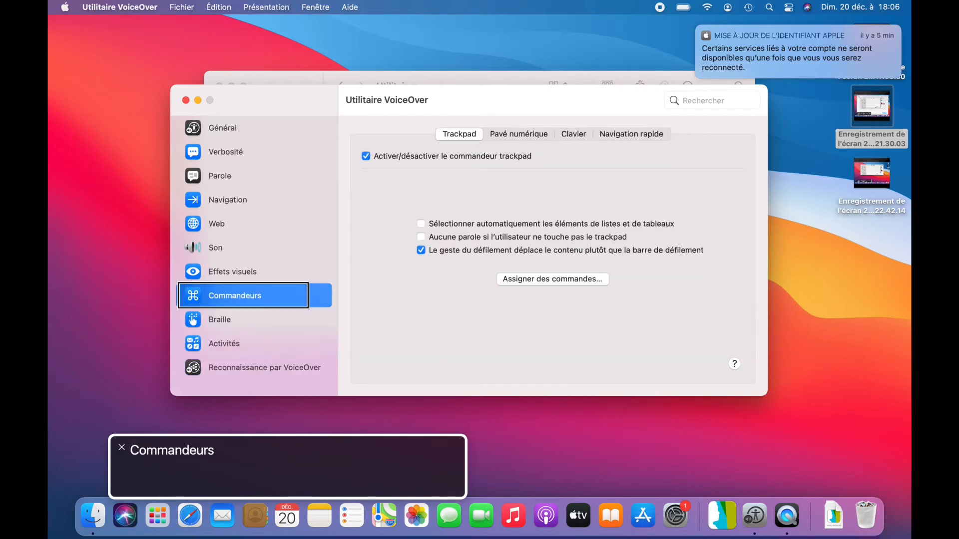
# Select the Parole category and stop interacting with the categories table
pyautogui.press('Up')
pyautogui.press('Up')
pyautogui.press('Up')
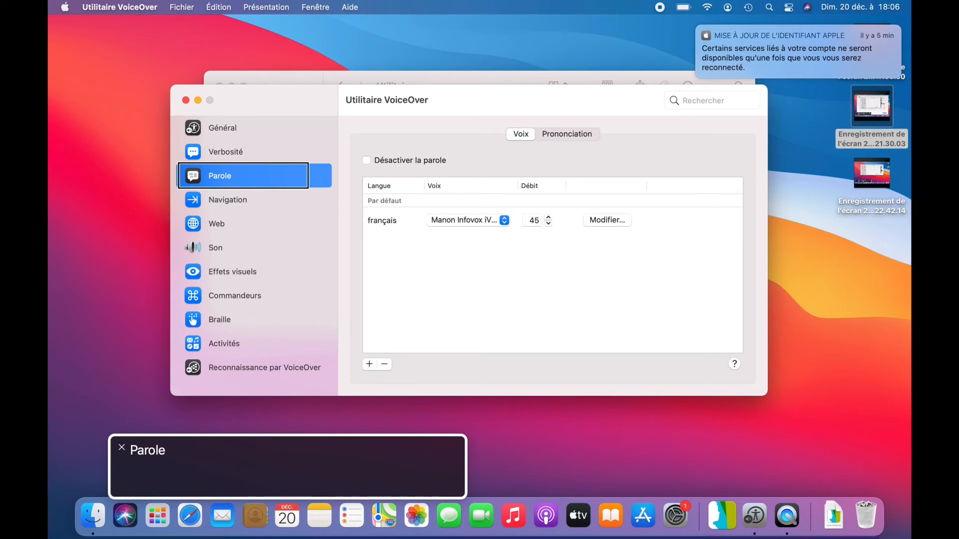
pyautogui.hotkey('ctrl', 'alt', 'shift', 'Up')
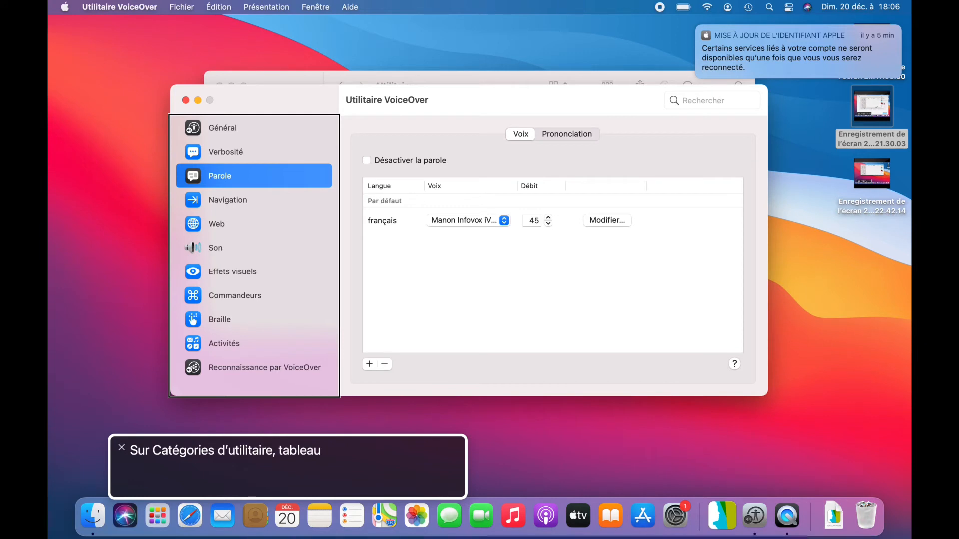
# Move the VoiceOver cursor past the Voix and Prononciation tabs and Désactiver la parole to the custom language list
pyautogui.hotkey('ctrl', 'alt', 'Right')
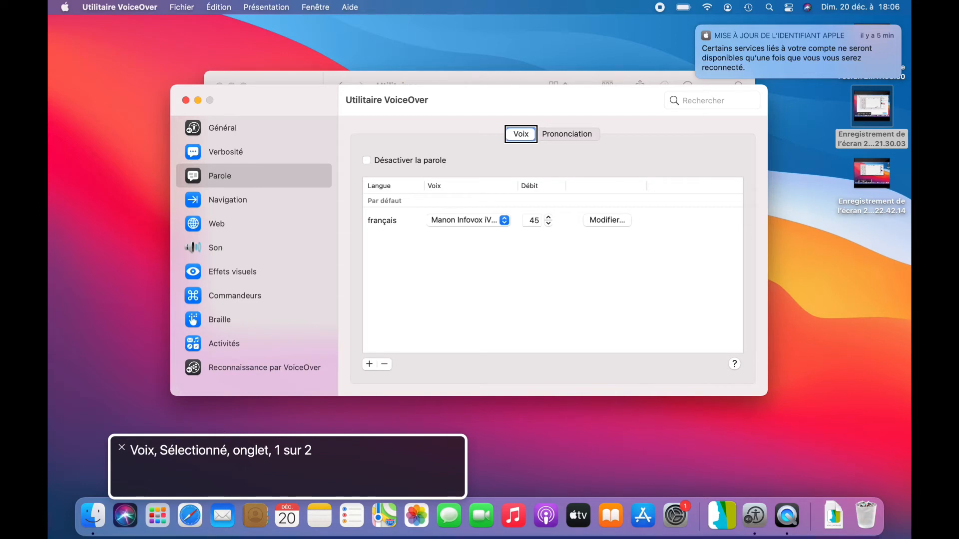
pyautogui.hotkey('ctrl', 'alt', 'Right')
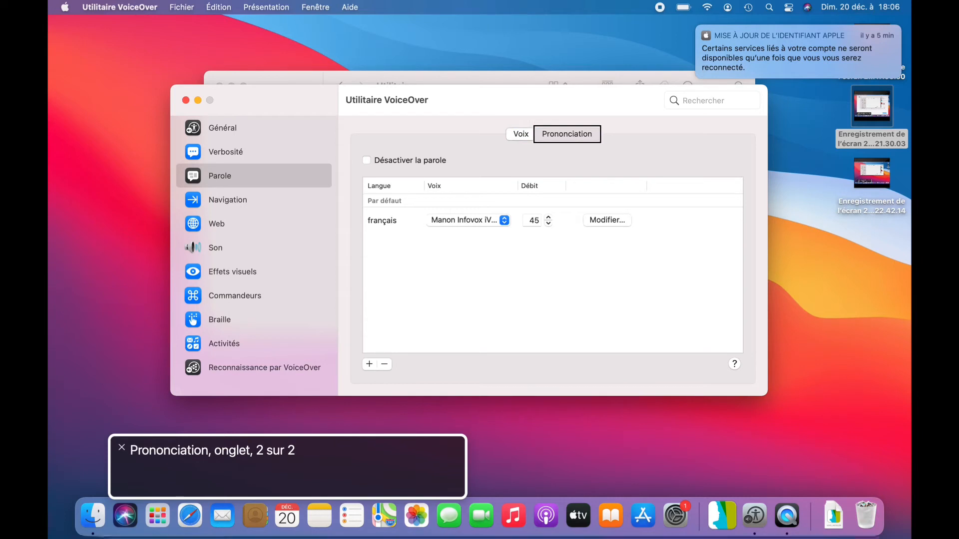
pyautogui.hotkey('ctrl', 'alt', 'Right')
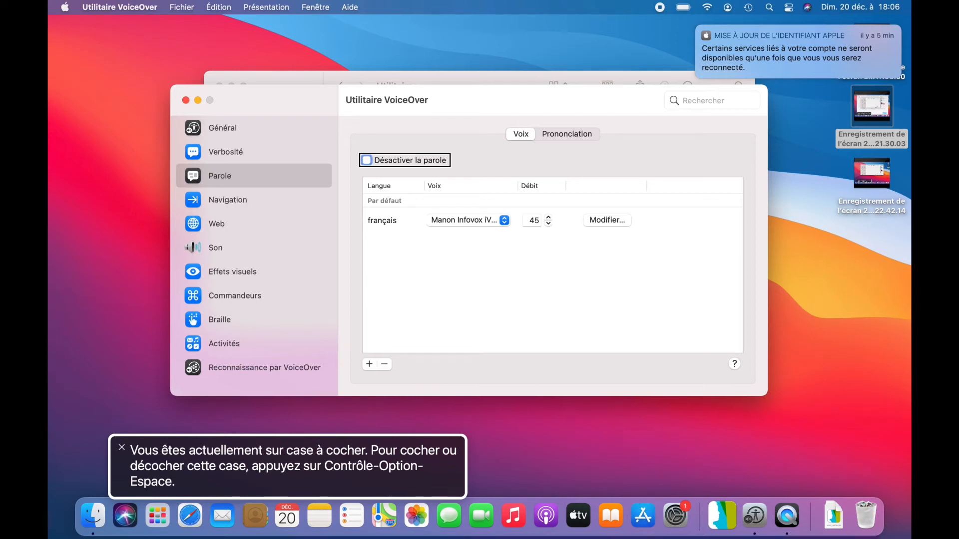
pyautogui.hotkey('ctrl', 'alt', 'Right')
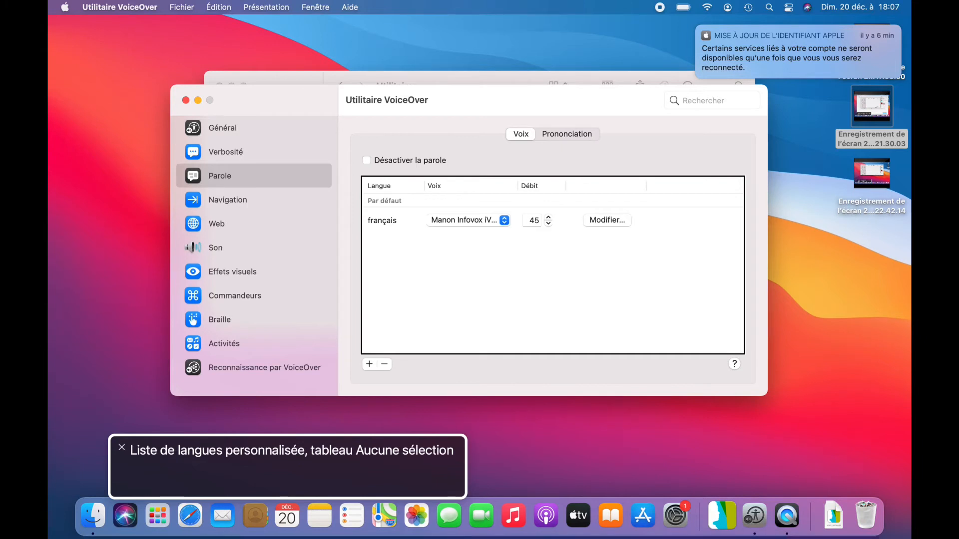
# Start interacting with the language list and move to the voice cell of the français row
pyautogui.hotkey('ctrl', 'alt', 'shift', 'Down')
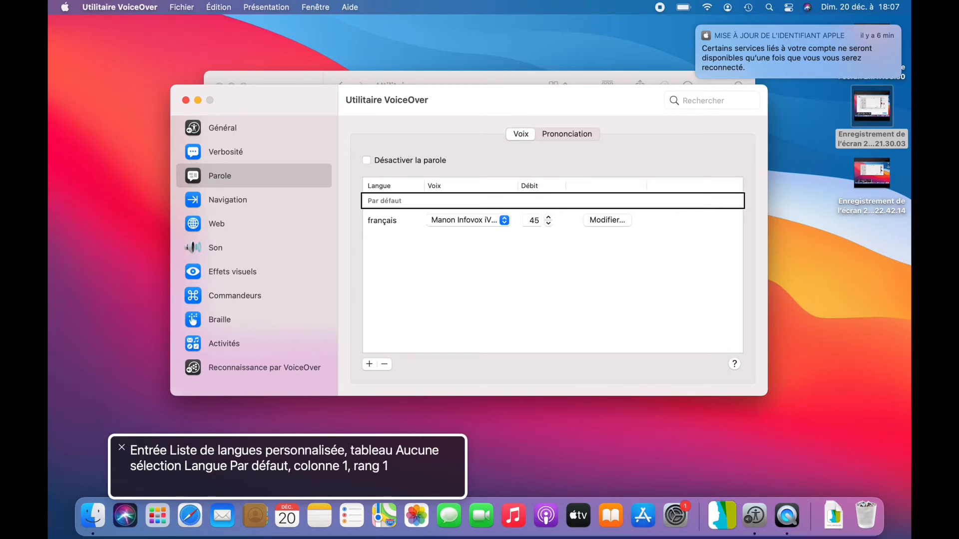
pyautogui.hotkey('ctrl', 'alt', 'Down')
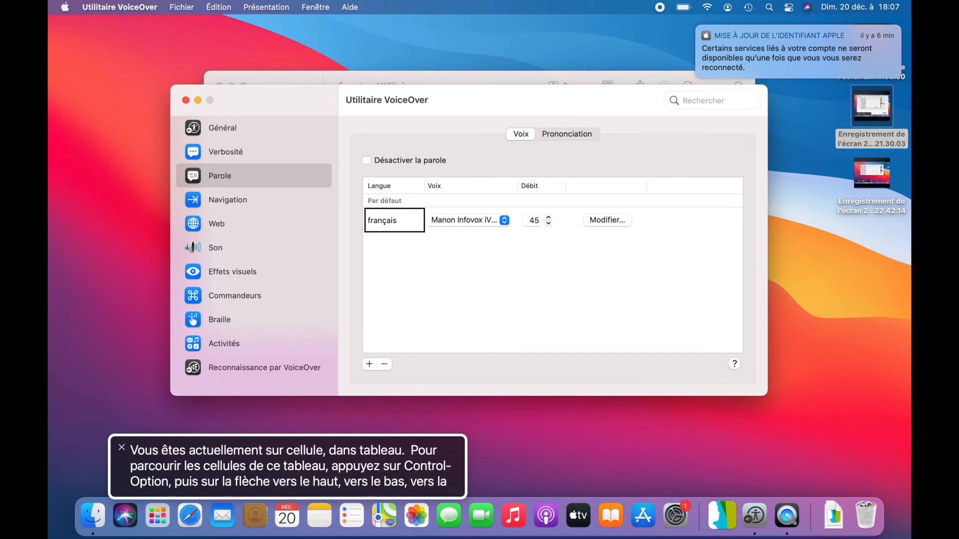
pyautogui.hotkey('ctrl', 'alt', 'Down')
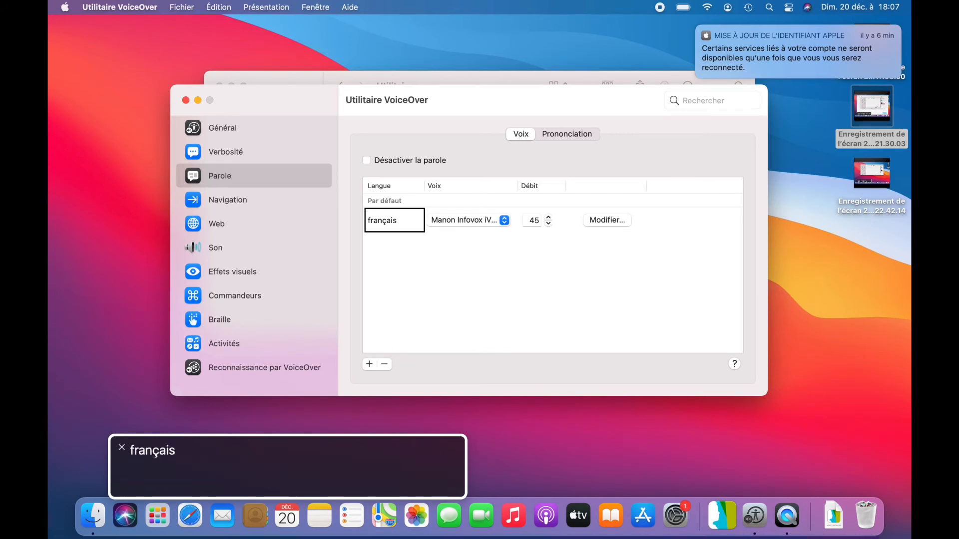
pyautogui.hotkey('ctrl', 'alt', 'Up')
pyautogui.hotkey('ctrl', 'alt', 'Down')
pyautogui.hotkey('ctrl', 'alt', 'Right')
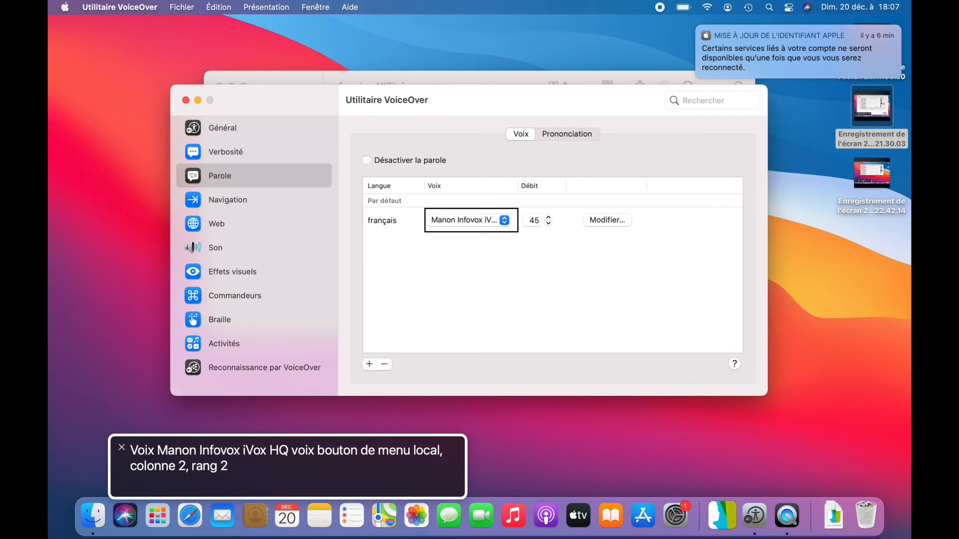
# Go through the voices offered for français and choose Personnaliser to open the voice selection dialog
pyautogui.hotkey('ctrl', 'alt', 'space')
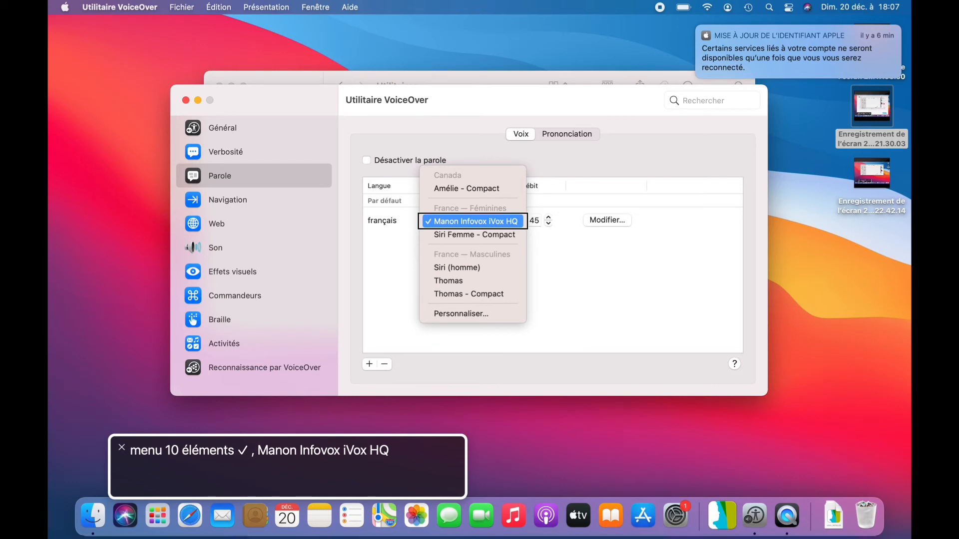
pyautogui.press('Down')
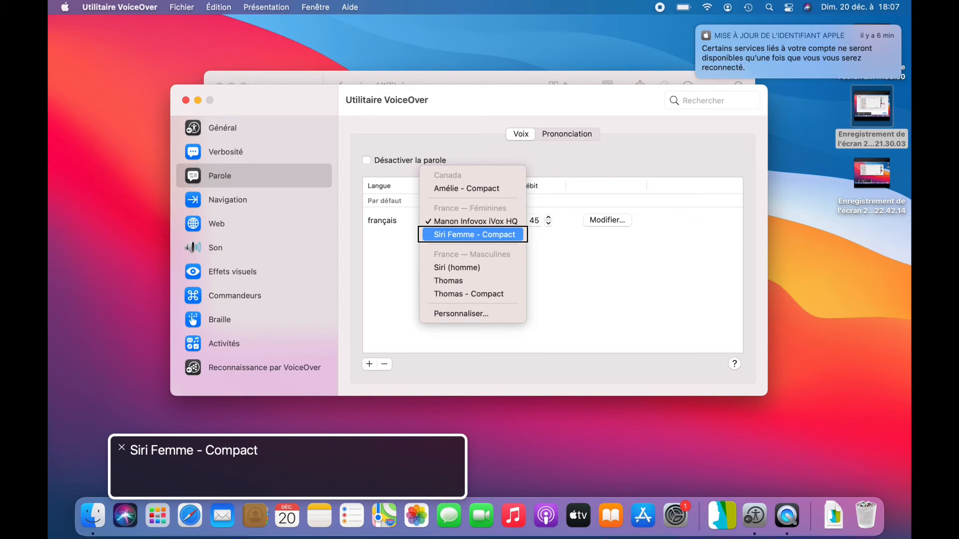
pyautogui.press('Down')
pyautogui.press('Down')
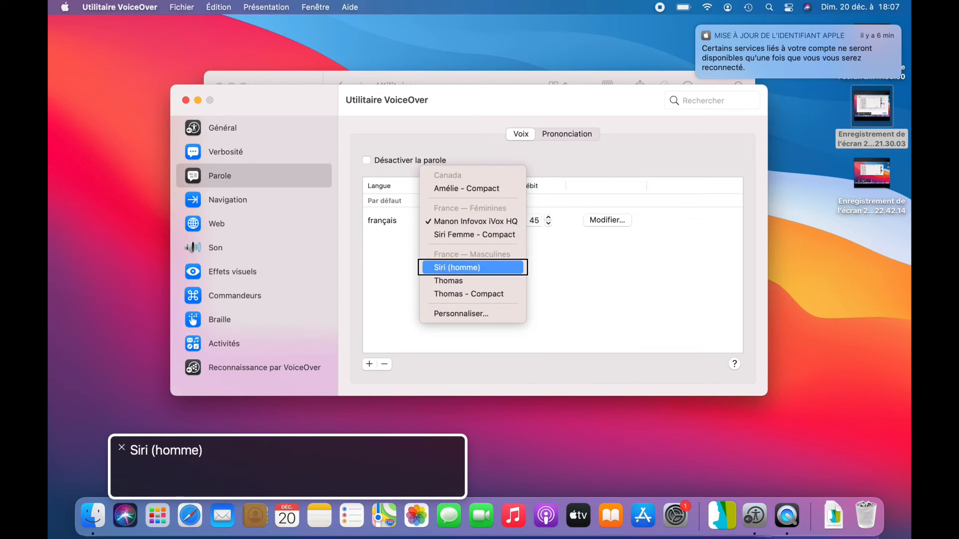
pyautogui.press('Down')
pyautogui.press('Down')
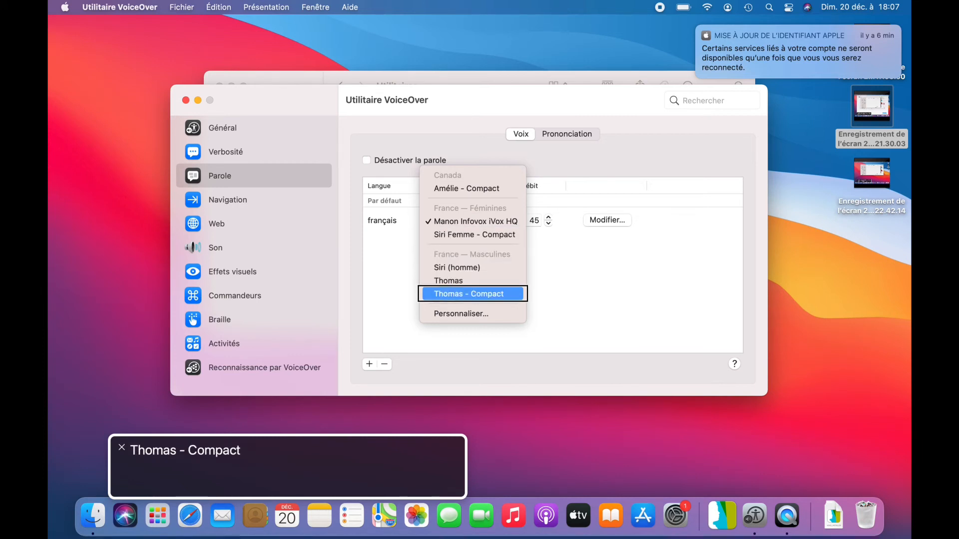
pyautogui.press('Down')
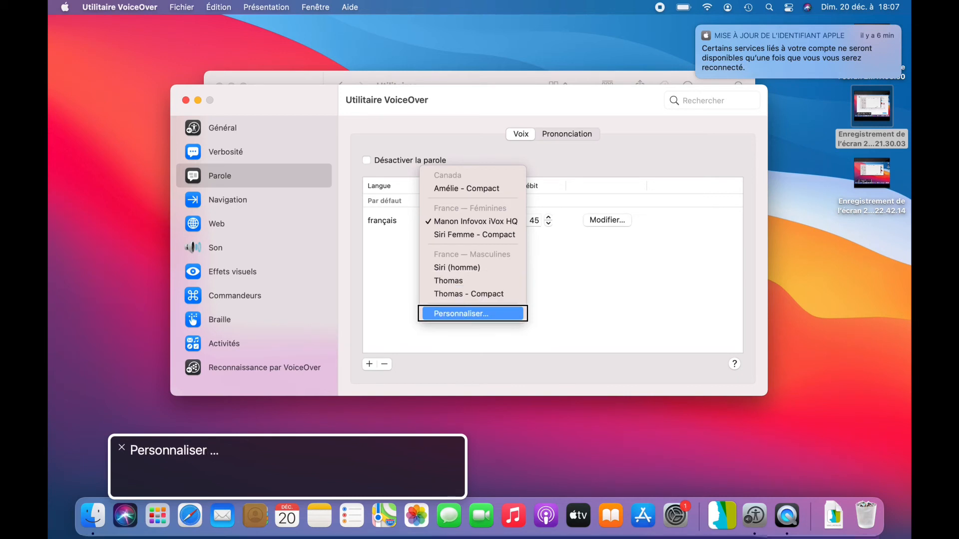
pyautogui.press('Return')
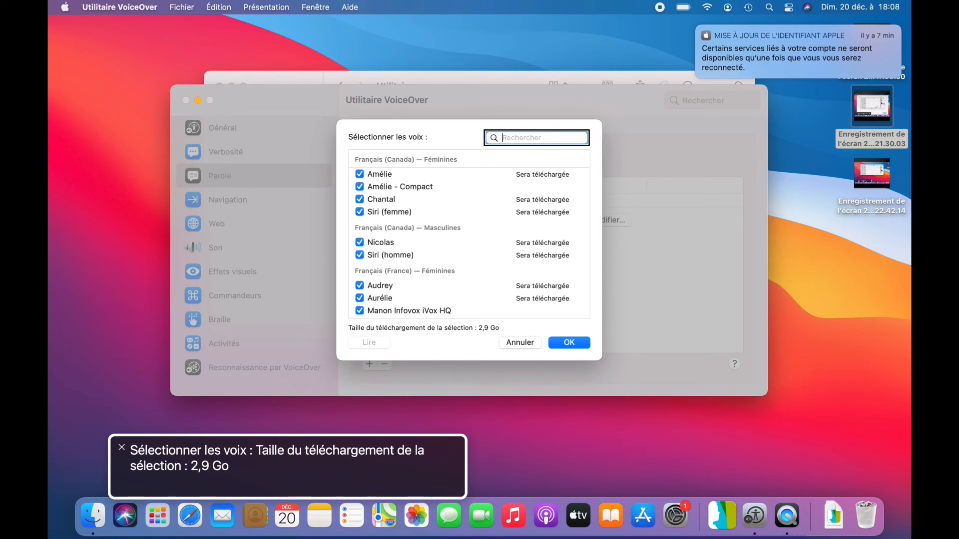
# Search the voices for "leila" and enable Leila Infovox iVox HQ under Arabe (Arabie saoudite)
pyautogui.write('leil')
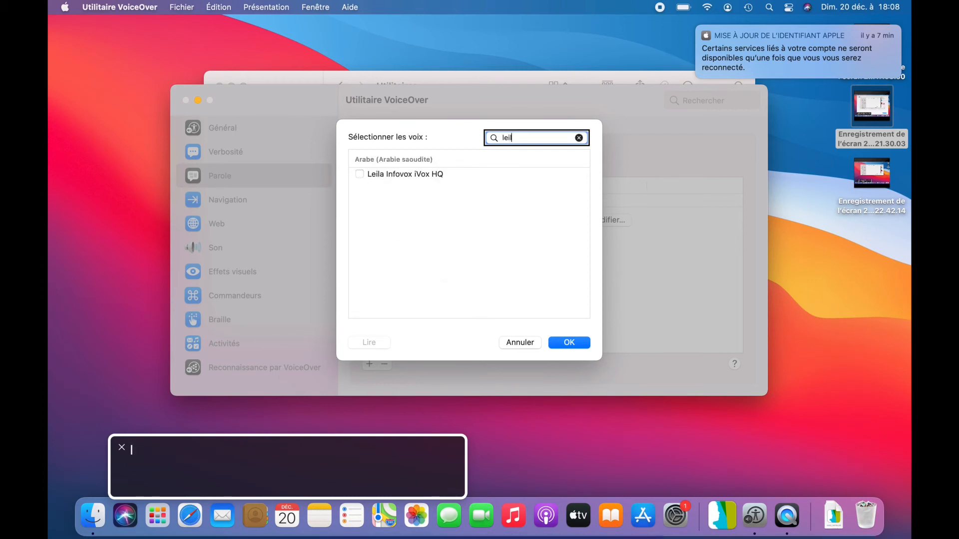
pyautogui.write('a')
pyautogui.press('Tab')
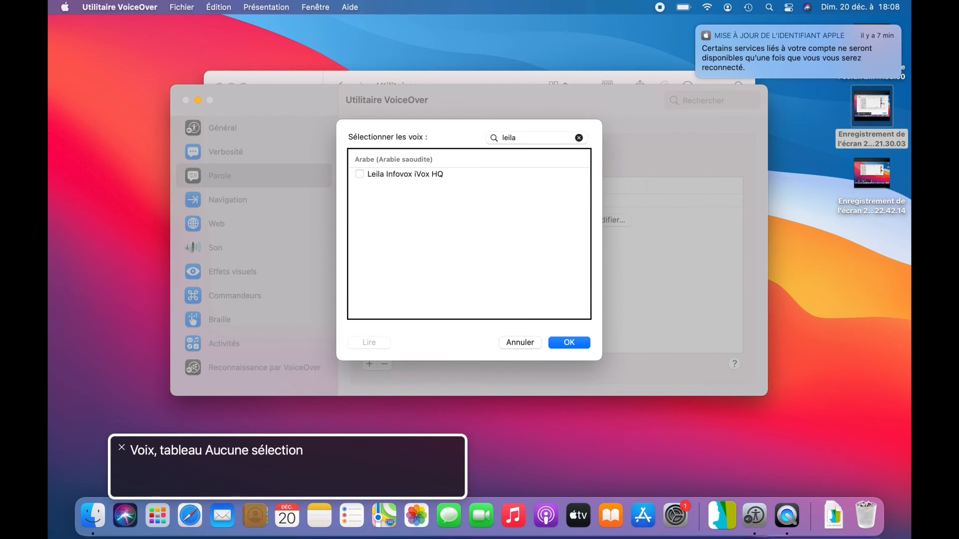
pyautogui.hotkey('ctrl', 'alt', 'shift', 'Down')
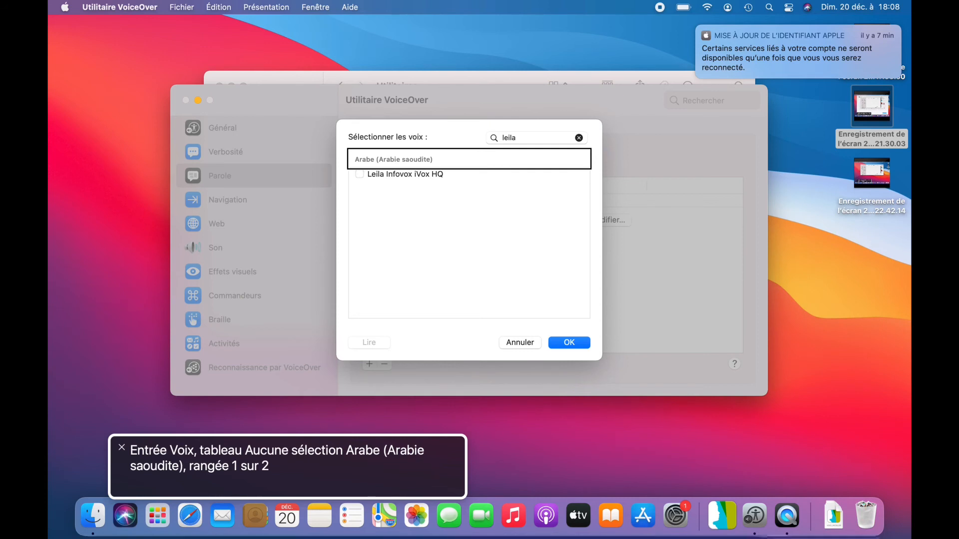
pyautogui.press('Down')
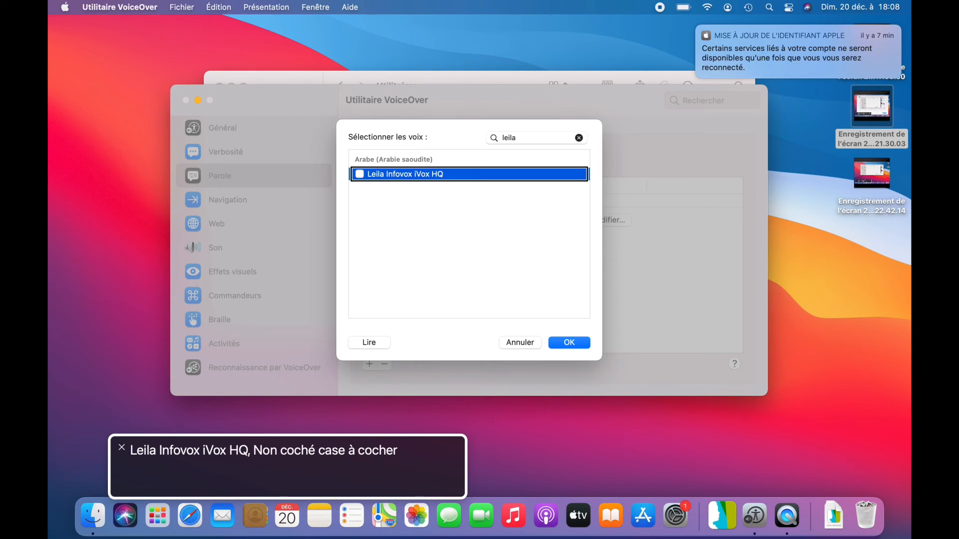
pyautogui.hotkey('ctrl', 'alt', 'space')
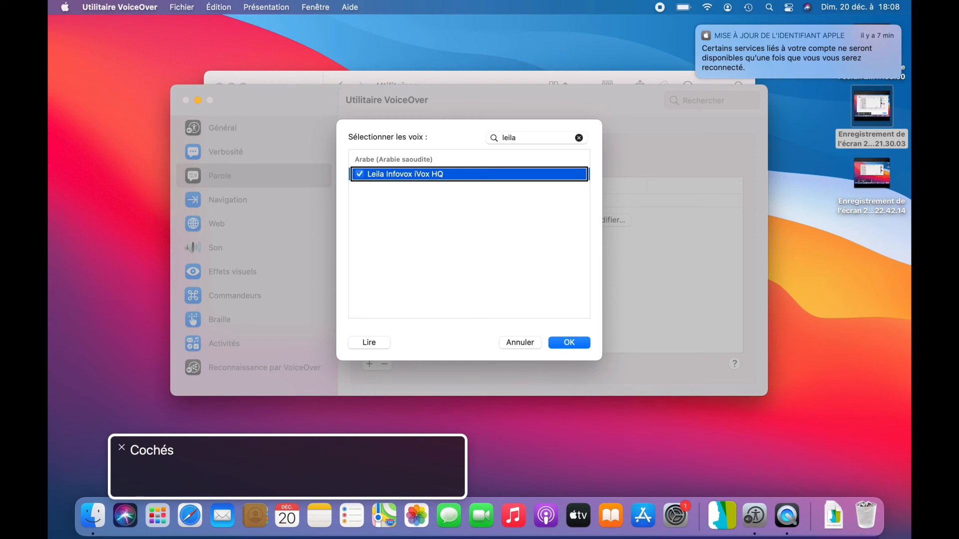
# Leave the voices table and play a sample of the Leila Infovox iVox HQ voice
pyautogui.hotkey('ctrl', 'alt', 'Right')
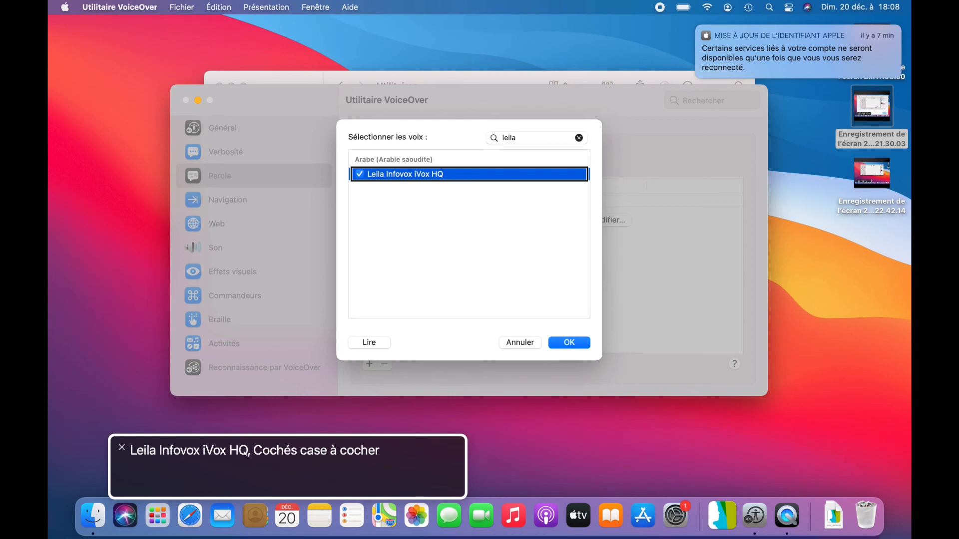
pyautogui.hotkey('ctrl', 'alt', 'shift', 'Up')
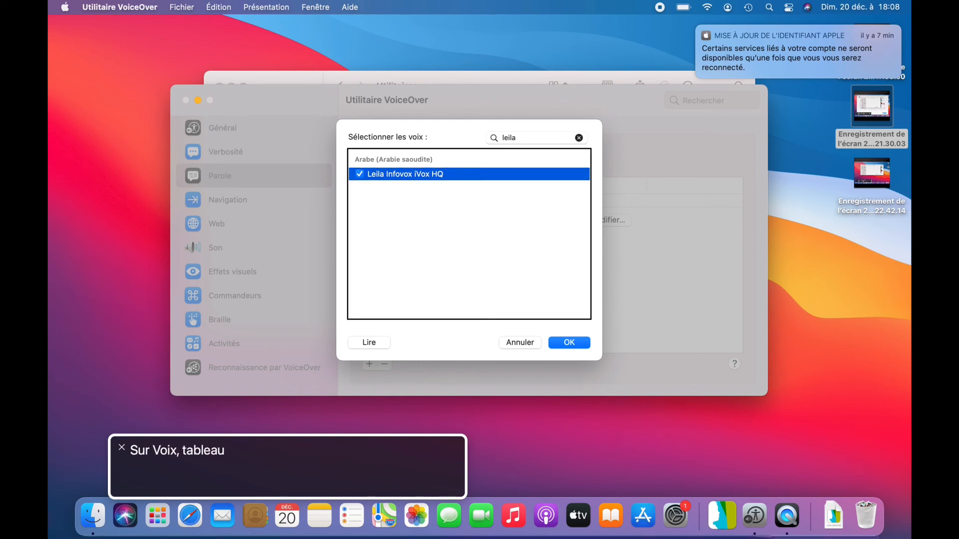
pyautogui.press('Tab')
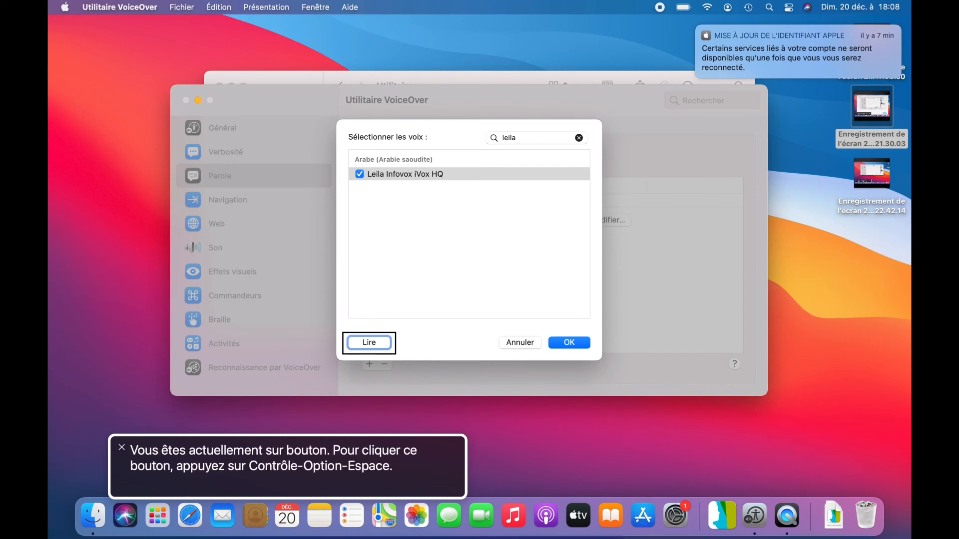
pyautogui.hotkey('ctrl', 'alt', 'space')
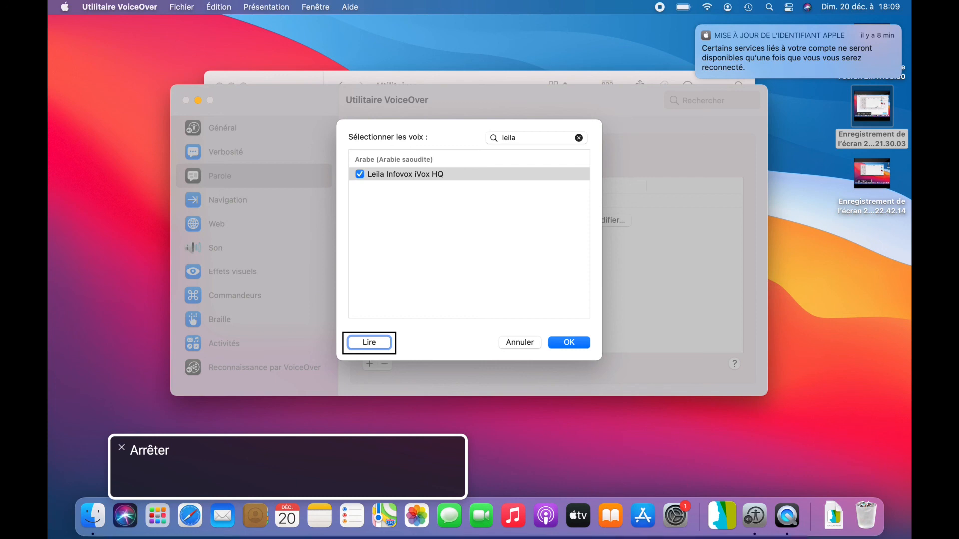
# Skip past Annuler and confirm the voice selection with OK
pyautogui.press('Tab')
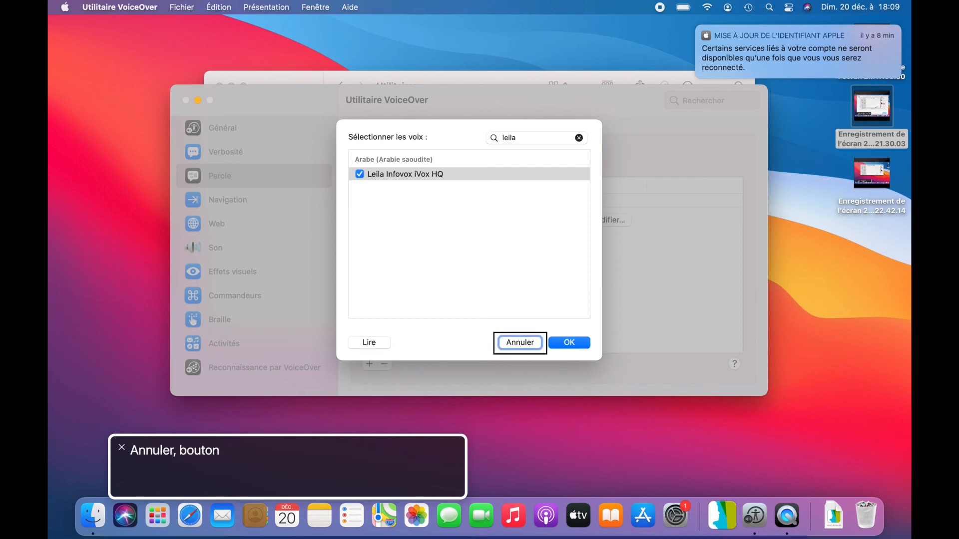
pyautogui.press('Tab')
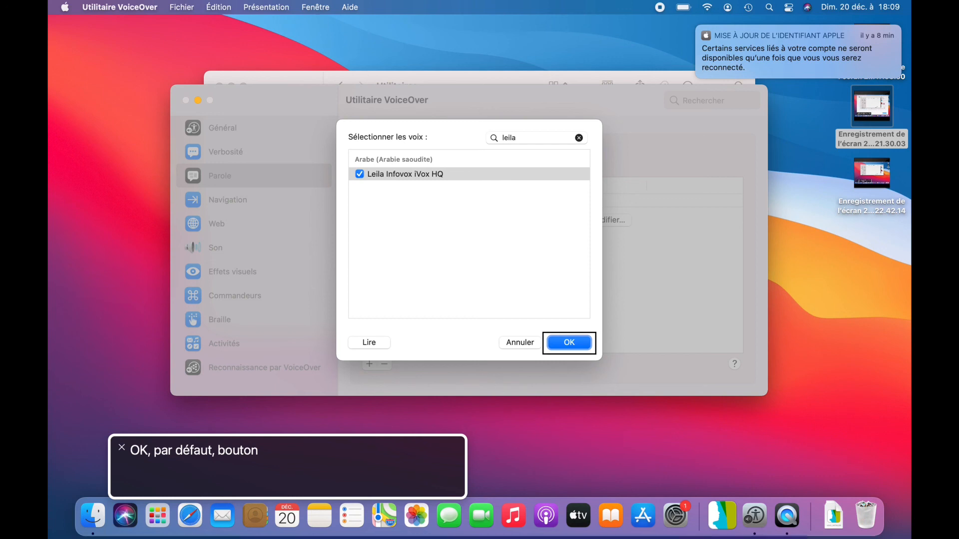
pyautogui.press('Return')
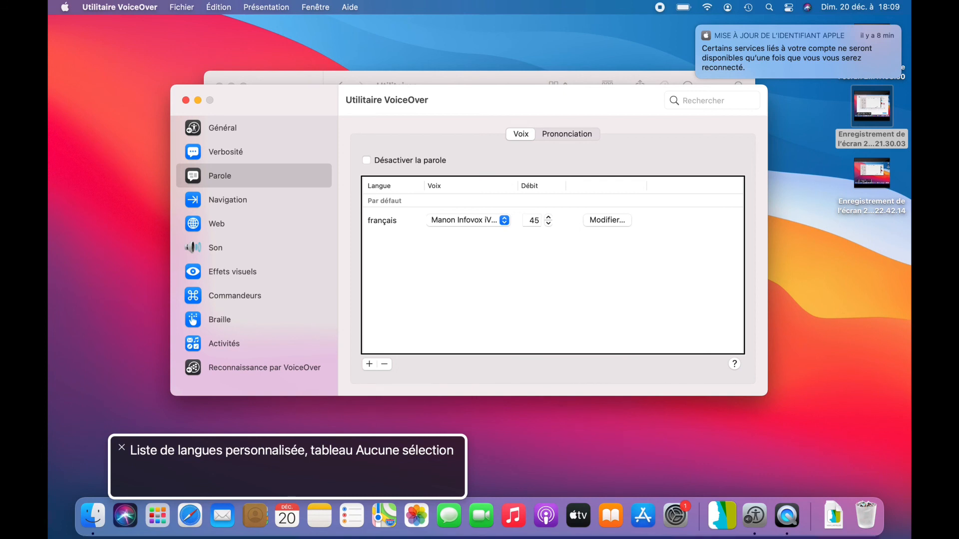
# Enter the language list again and examine the Par défaut heading and the français row's voice, rate and Modifier cells
pyautogui.hotkey('ctrl', 'alt', 'shift', 'Down')
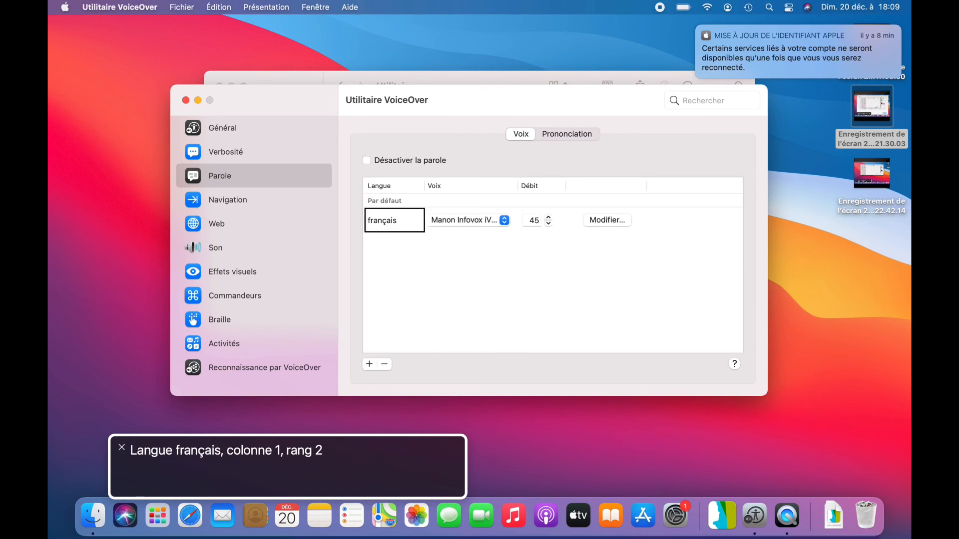
pyautogui.hotkey('ctrl', 'alt', 'Up')
pyautogui.hotkey('ctrl', 'alt', 'Down')
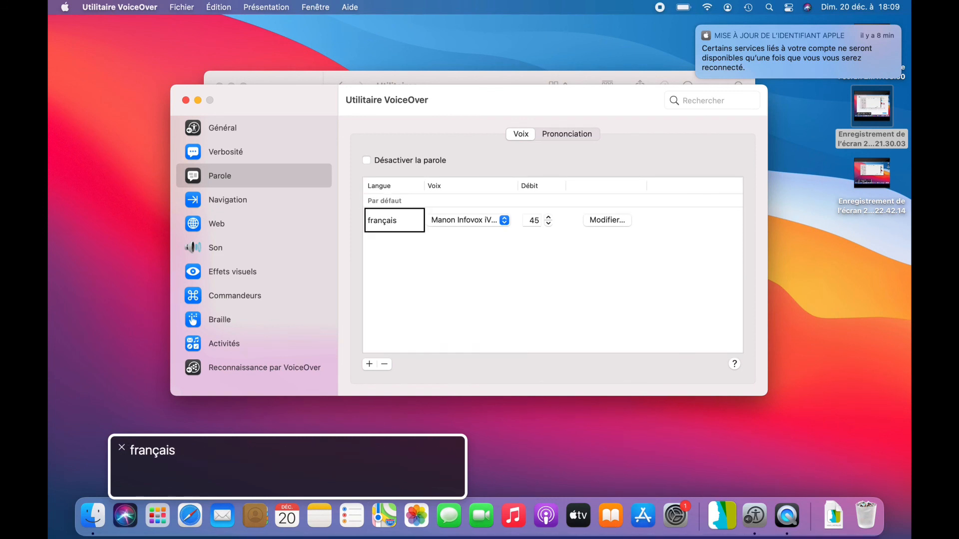
pyautogui.hotkey('ctrl', 'alt', 'Up')
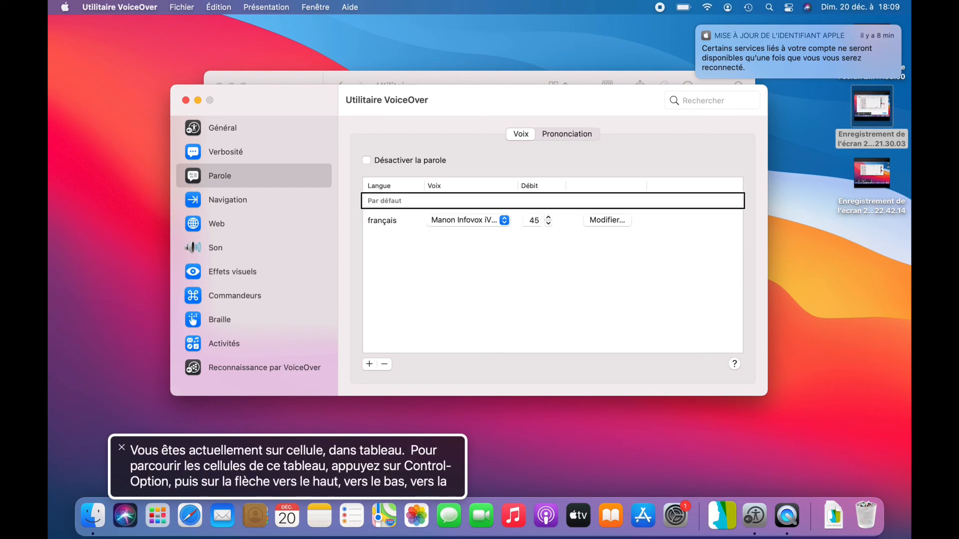
pyautogui.hotkey('ctrl', 'alt', 'Down')
pyautogui.hotkey('ctrl', 'alt', 'Right')
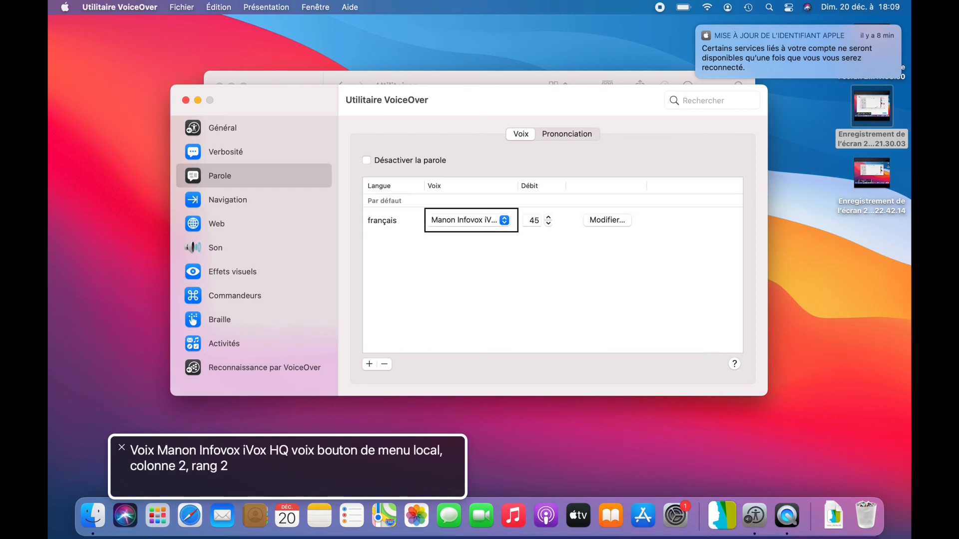
pyautogui.hotkey('ctrl', 'alt', 'Right')
pyautogui.hotkey('ctrl', 'alt', 'Right')
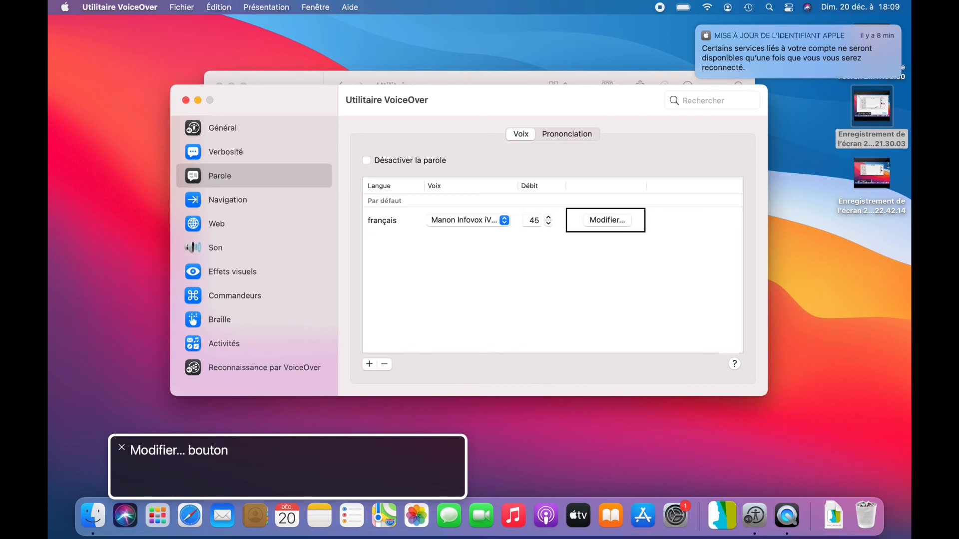
pyautogui.hotkey('ctrl', 'alt', 'Left')
pyautogui.hotkey('ctrl', 'alt', 'Left')
pyautogui.hotkey('ctrl', 'alt', 'Left')
pyautogui.hotkey('ctrl', 'alt', 'Up')
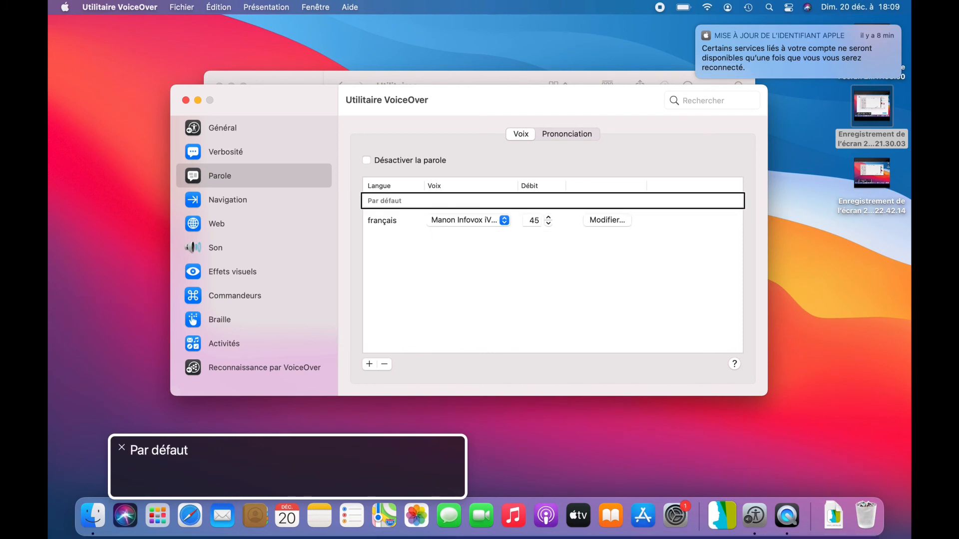
pyautogui.hotkey('ctrl', 'alt', 'Down')
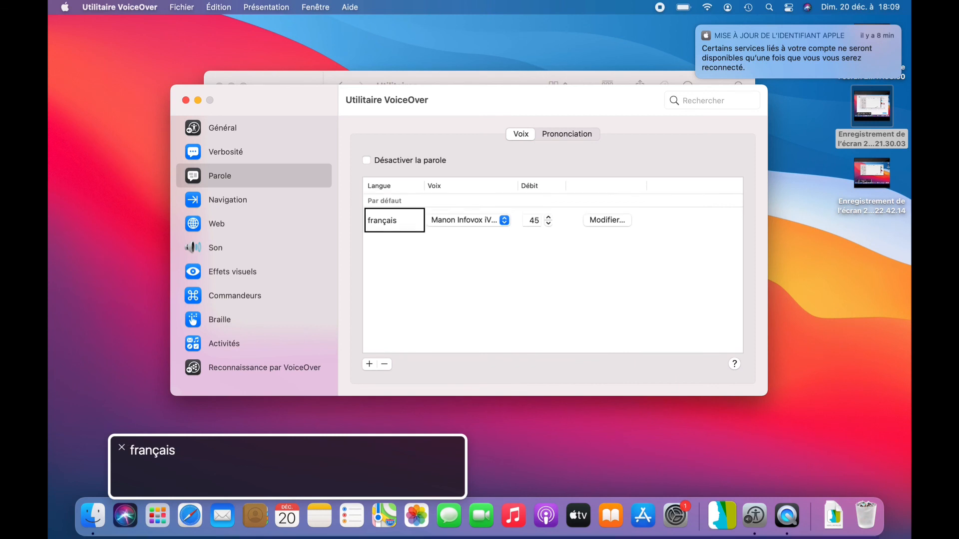